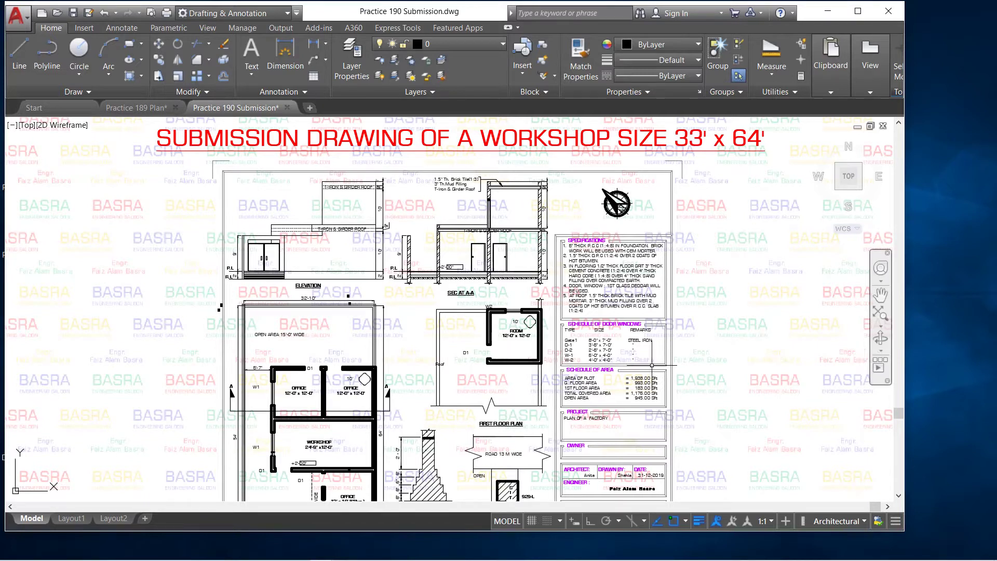
- Zoom in on the ground floor plan's two 12'-0" x 12'-0" offices, workshop and open area
{"action": "scroll", "coordinate": [410, 291], "scroll_direction": "down", "scroll_amount": 2}
{"action": "scroll", "coordinate": [335, 348], "scroll_direction": "up", "scroll_amount": 1}
{"action": "scroll", "coordinate": [335, 348], "scroll_direction": "up", "scroll_amount": 1}
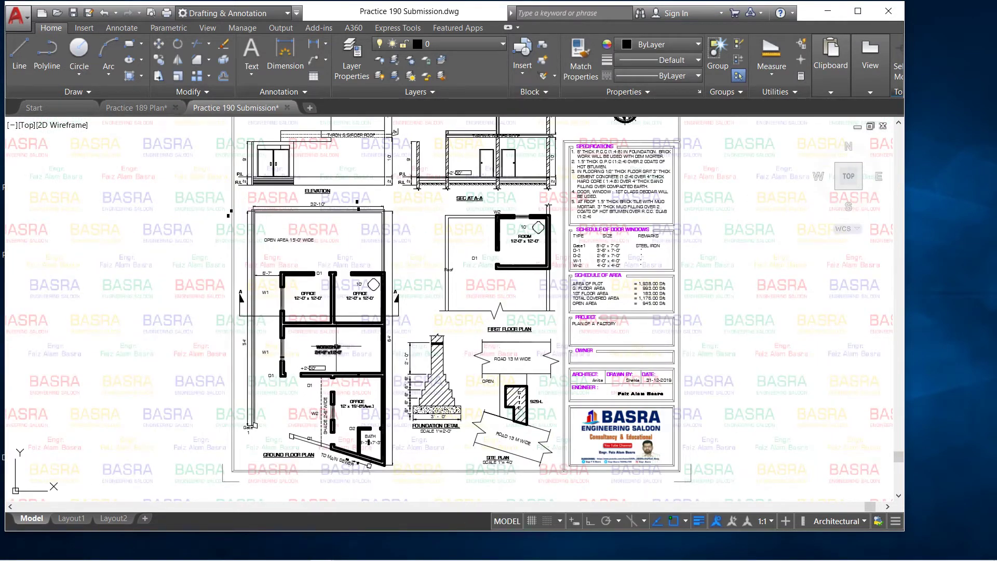
{"action": "scroll", "coordinate": [321, 447], "scroll_direction": "up", "scroll_amount": 2}
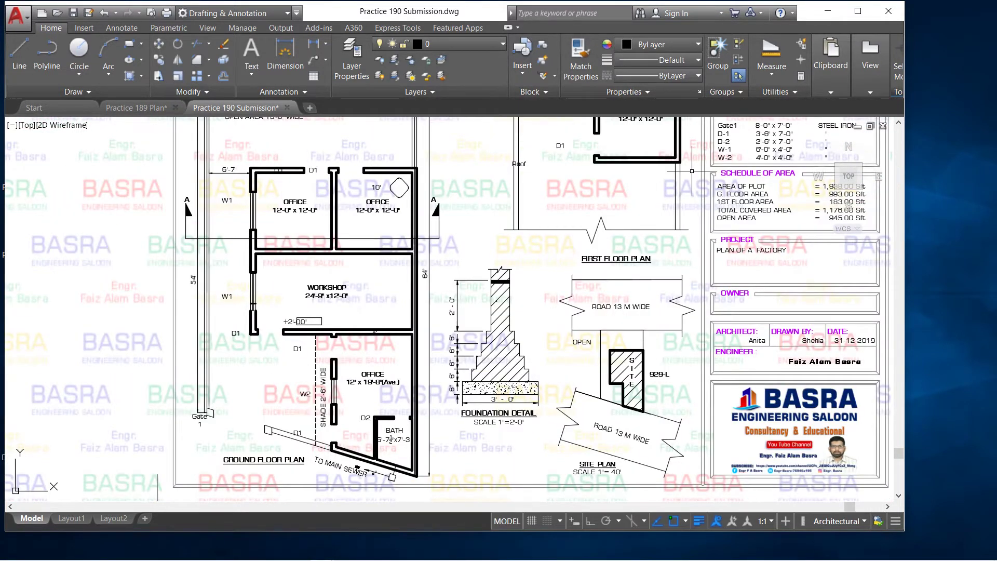
{"action": "scroll", "coordinate": [500, 245], "scroll_direction": "down", "scroll_amount": 2}
{"action": "scroll", "coordinate": [421, 265], "scroll_direction": "down", "scroll_amount": 2}
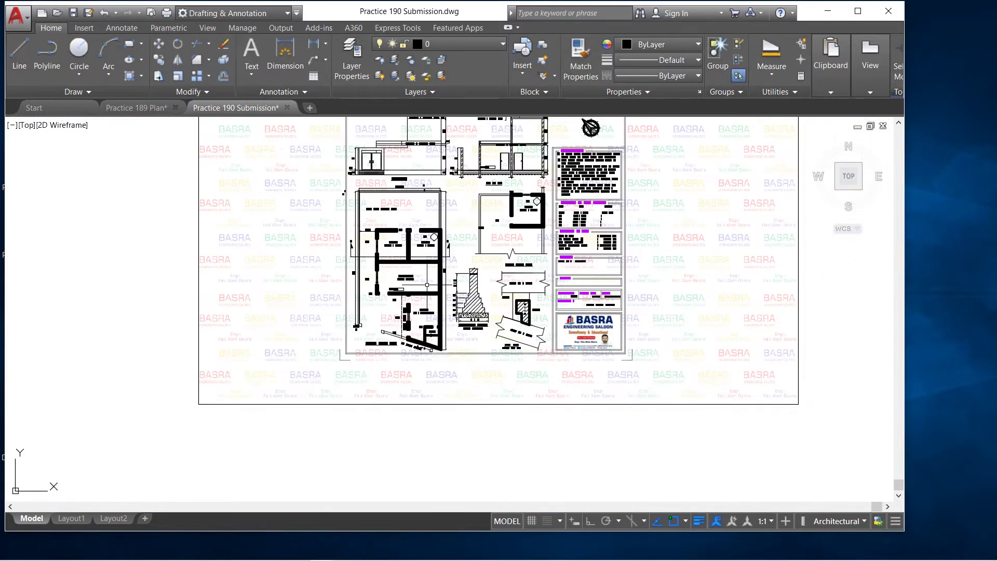
{"action": "scroll", "coordinate": [434, 182], "scroll_direction": "up", "scroll_amount": 2}
{"action": "scroll", "coordinate": [395, 208], "scroll_direction": "up", "scroll_amount": 2}
{"action": "scroll", "coordinate": [364, 229], "scroll_direction": "down", "scroll_amount": 2}
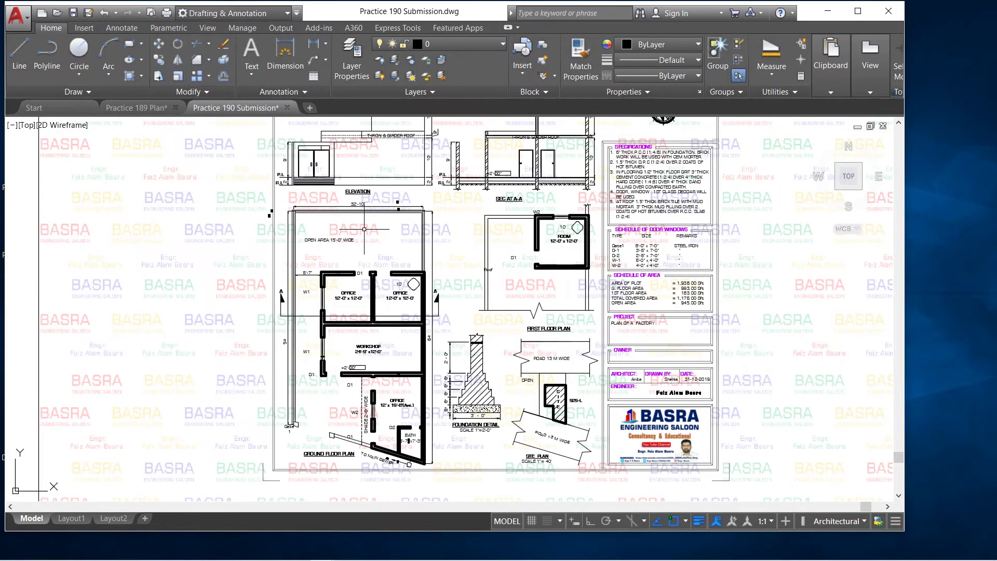
{"action": "scroll", "coordinate": [349, 258], "scroll_direction": "down", "scroll_amount": 2}
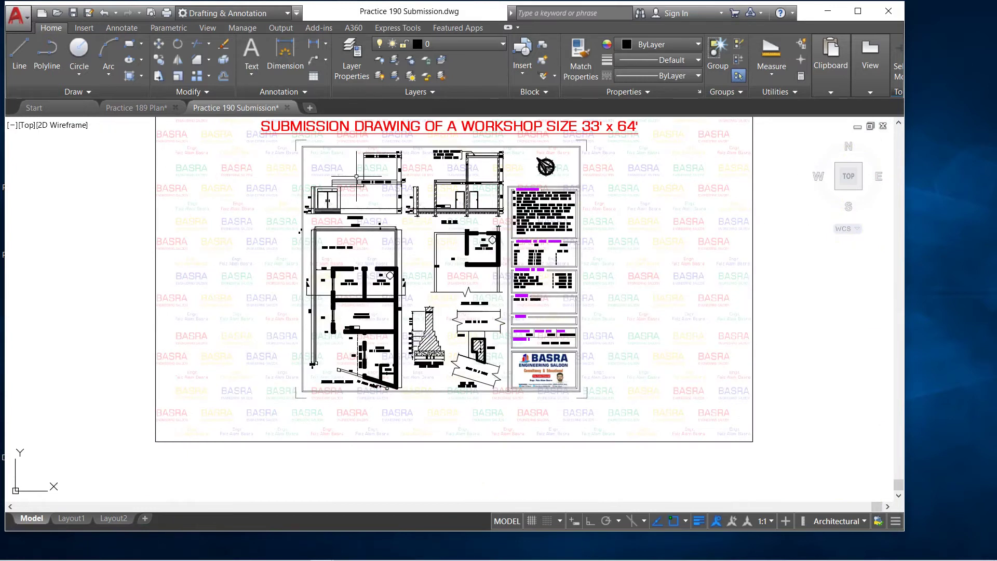
{"action": "scroll", "coordinate": [356, 176], "scroll_direction": "up", "scroll_amount": 4}
{"action": "scroll", "coordinate": [323, 227], "scroll_direction": "down", "scroll_amount": 2}
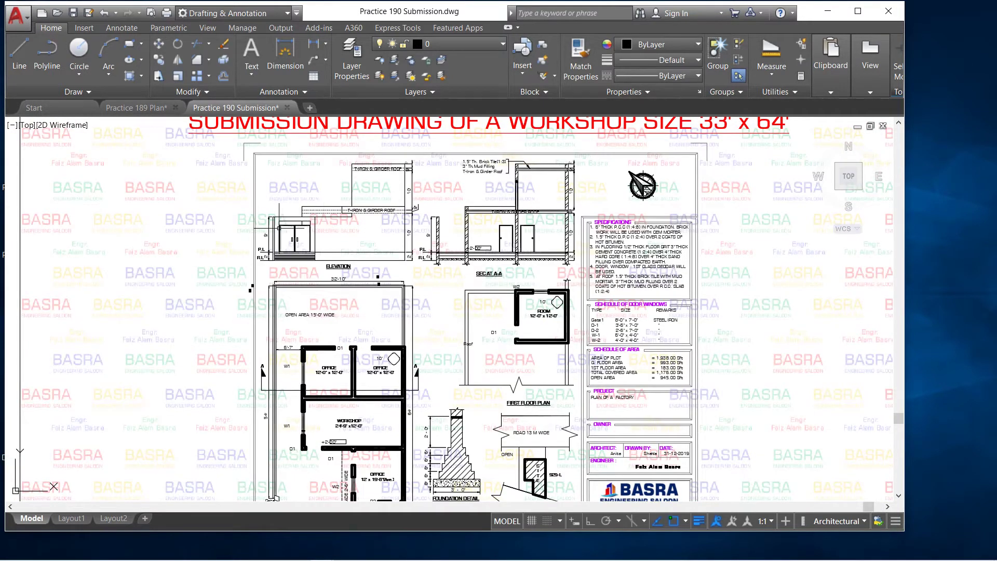
{"action": "scroll", "coordinate": [311, 228], "scroll_direction": "down", "scroll_amount": 3}
{"action": "scroll", "coordinate": [414, 219], "scroll_direction": "up", "scroll_amount": 3}
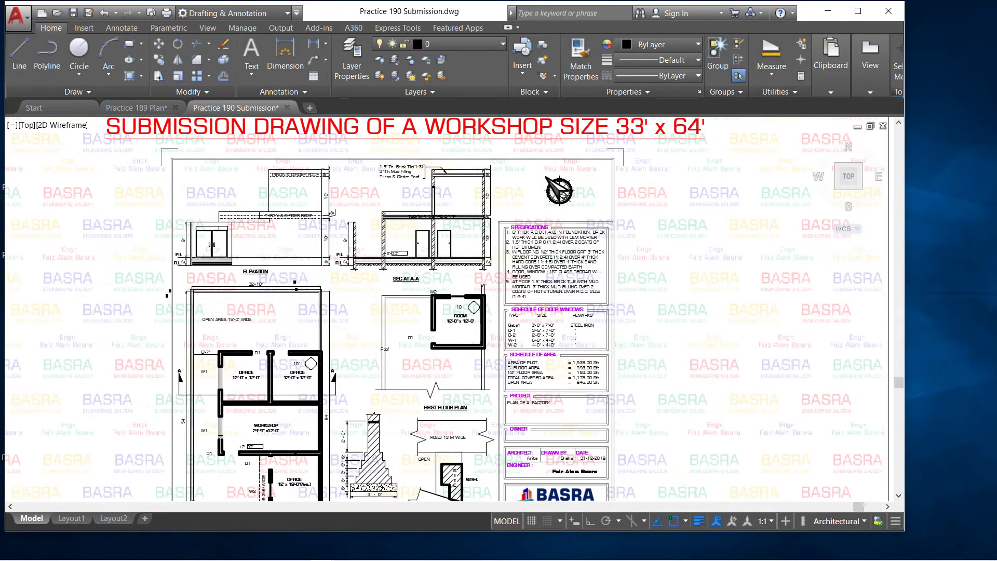
{"action": "scroll", "coordinate": [397, 218], "scroll_direction": "up", "scroll_amount": 2}
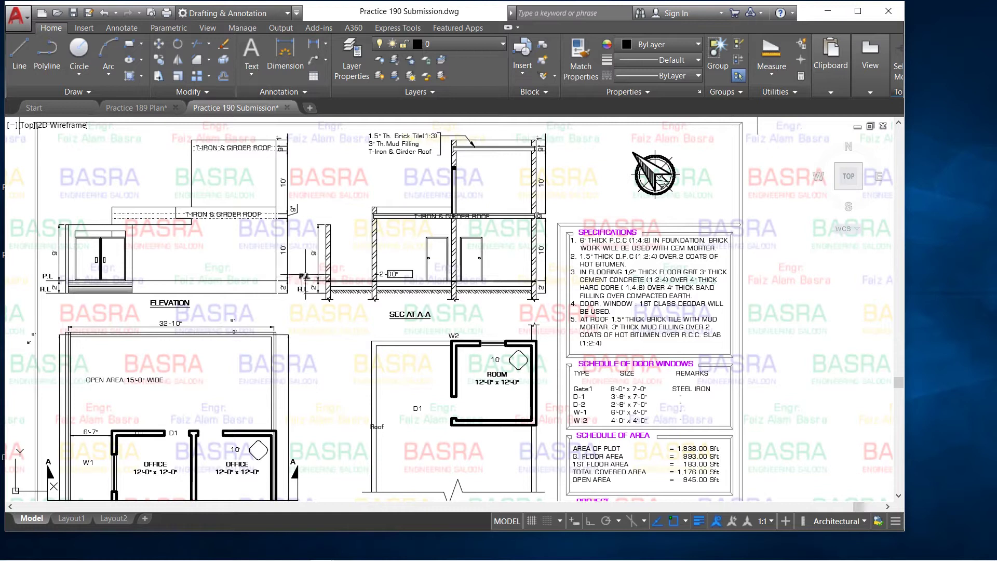
{"action": "scroll", "coordinate": [364, 254], "scroll_direction": "down", "scroll_amount": 1}
{"action": "scroll", "coordinate": [368, 252], "scroll_direction": "down", "scroll_amount": 1}
{"action": "scroll", "coordinate": [367, 252], "scroll_direction": "down", "scroll_amount": 1}
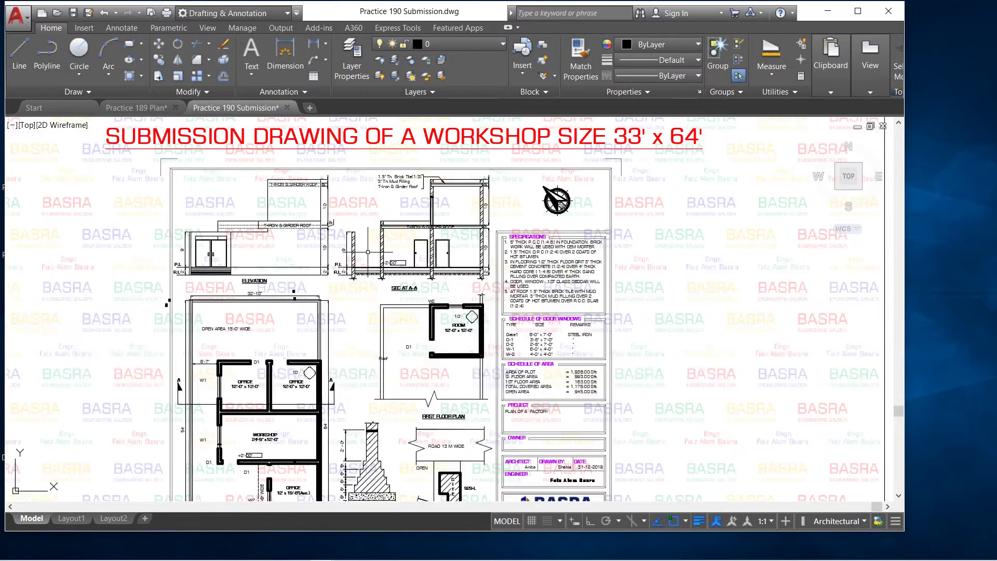
{"action": "scroll", "coordinate": [217, 410], "scroll_direction": "up", "scroll_amount": 4}
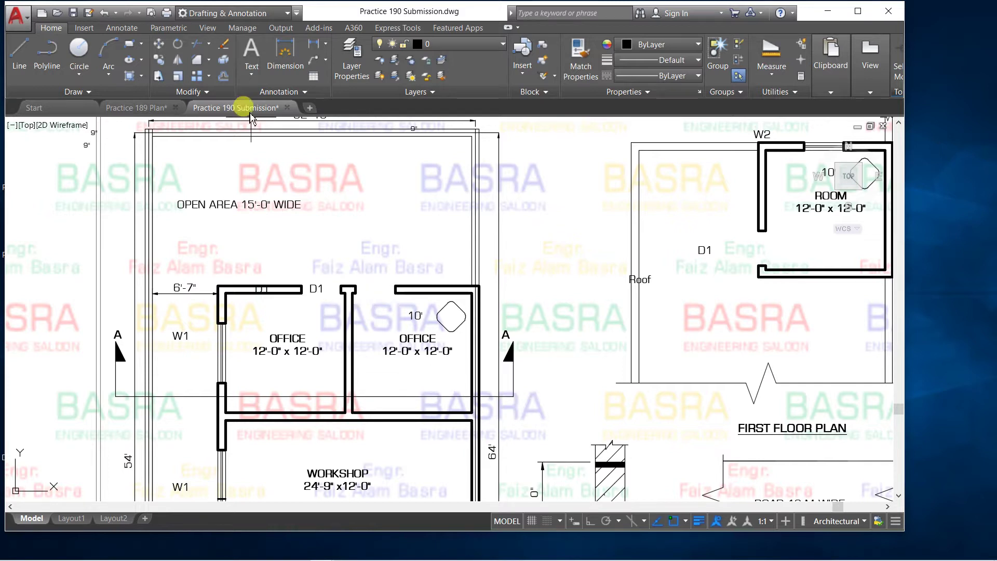
- Move the D1 and W1 labels clear of the office walls
{"action": "left_click", "coordinate": [159, 43]}
{"action": "scroll", "coordinate": [268, 283], "scroll_direction": "up", "scroll_amount": 2}
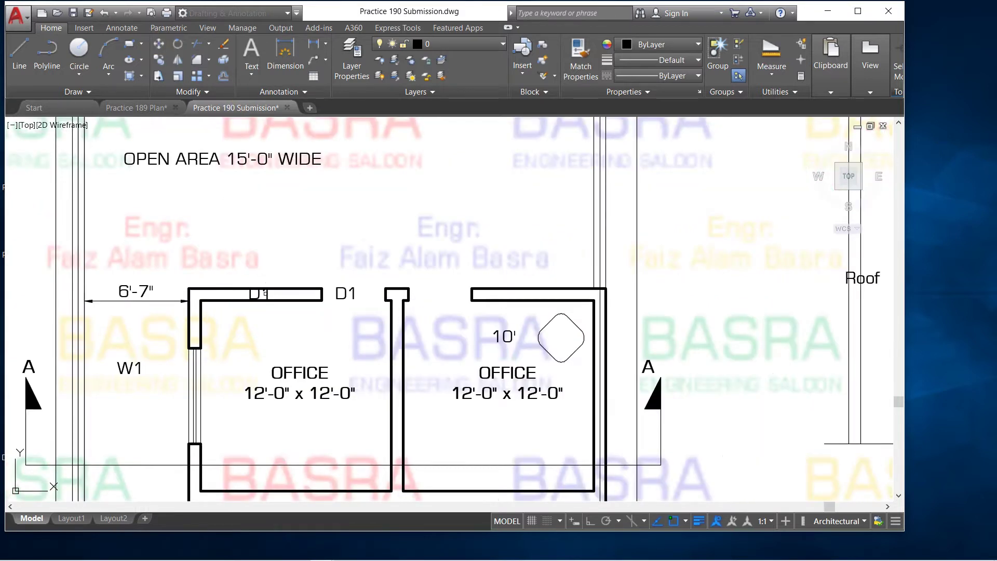
{"action": "left_click", "coordinate": [340, 293]}
{"action": "left_click", "coordinate": [257, 318]}
{"action": "key", "text": "Return"}
{"action": "left_click", "coordinate": [210, 217]}
{"action": "left_click", "coordinate": [303, 217]}
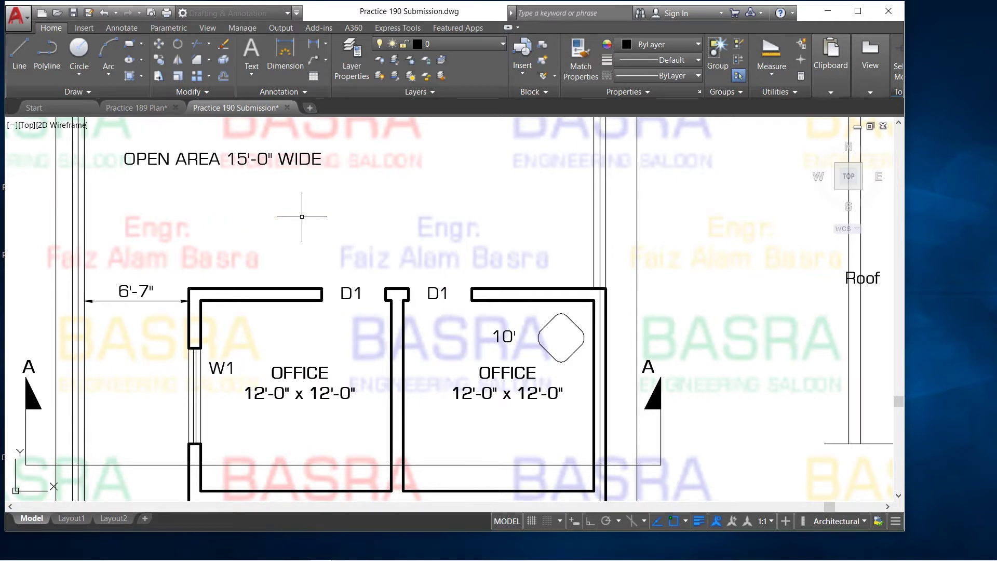
- Place the 10' text inside its diamond tag
{"action": "scroll", "coordinate": [351, 244], "scroll_direction": "down", "scroll_amount": 2}
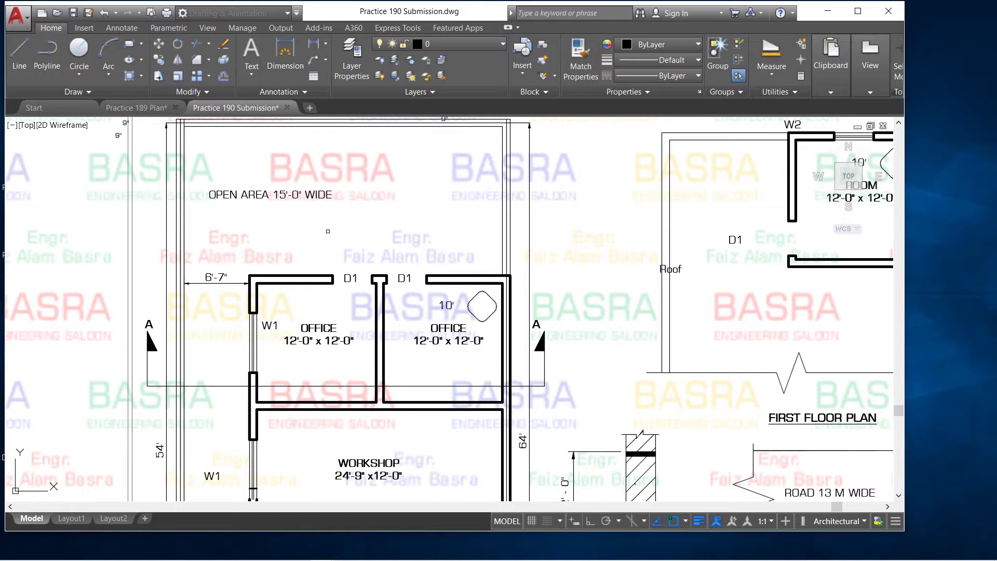
{"action": "left_click", "coordinate": [364, 235]}
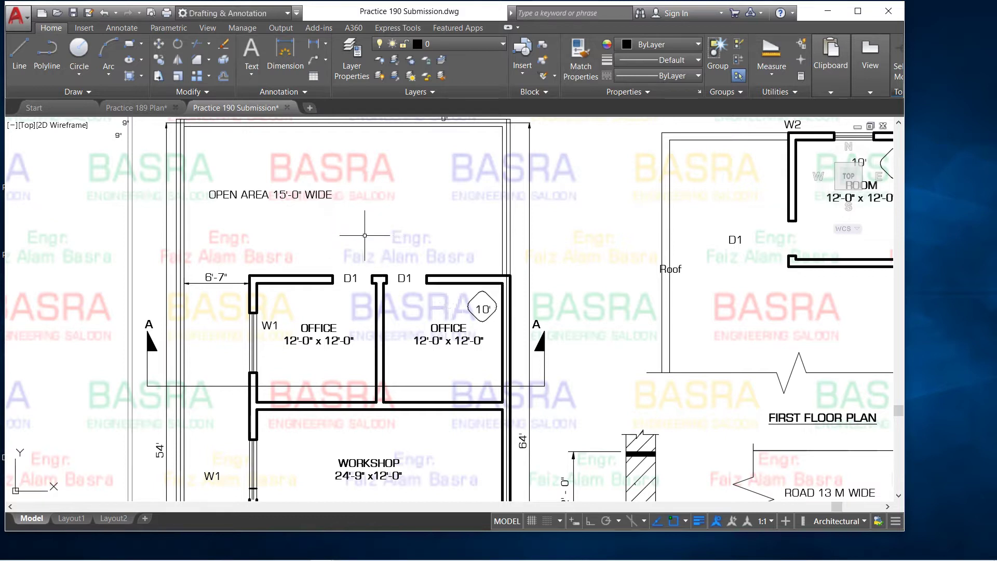
{"action": "scroll", "coordinate": [361, 311], "scroll_direction": "down", "scroll_amount": 2}
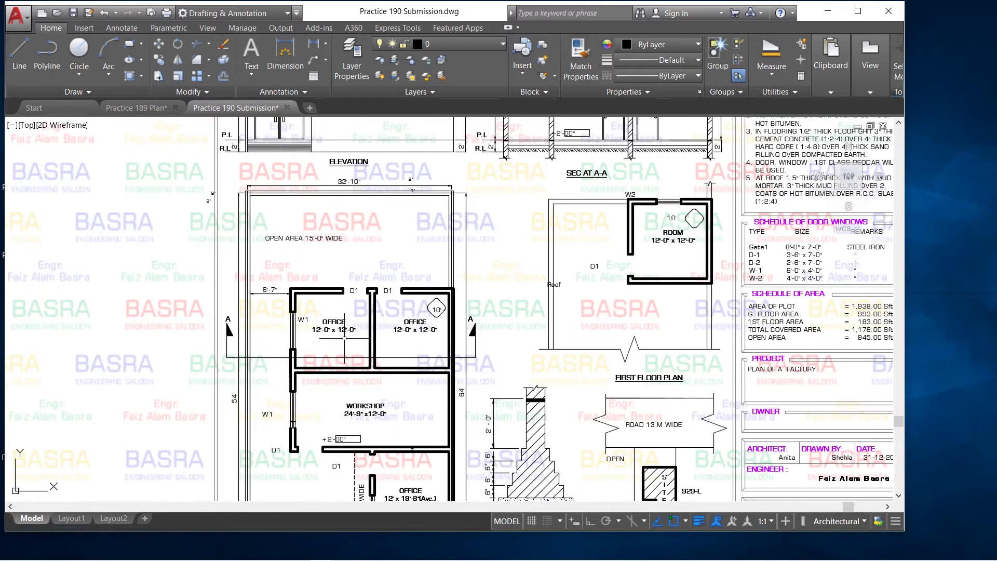
- Zoom in on Section A-A at the +2'-00" plinth level tag with P.L and R.L
{"action": "scroll", "coordinate": [436, 400], "scroll_direction": "down", "scroll_amount": 2}
{"action": "scroll", "coordinate": [561, 241], "scroll_direction": "up", "scroll_amount": 4}
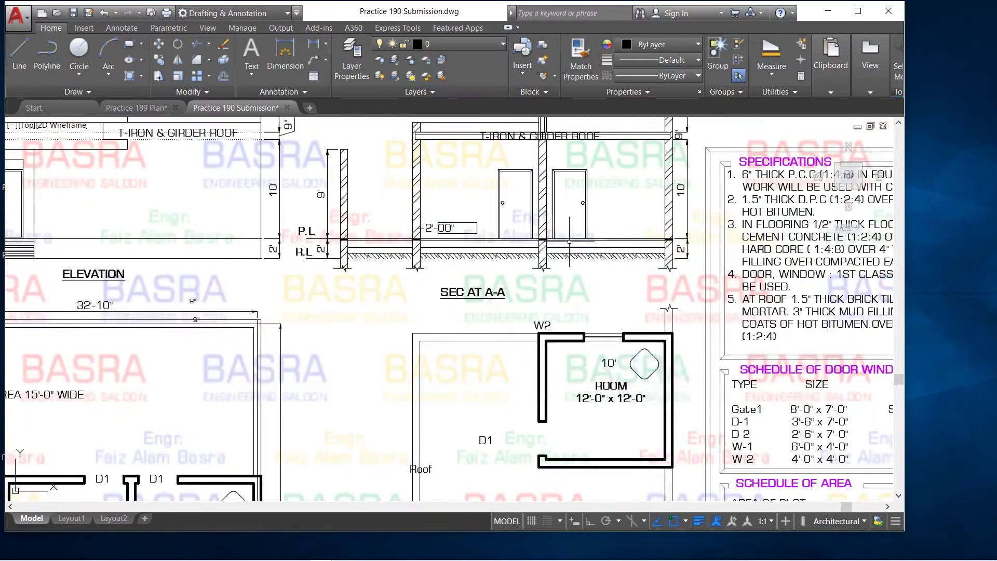
{"action": "scroll", "coordinate": [499, 272], "scroll_direction": "up", "scroll_amount": 2}
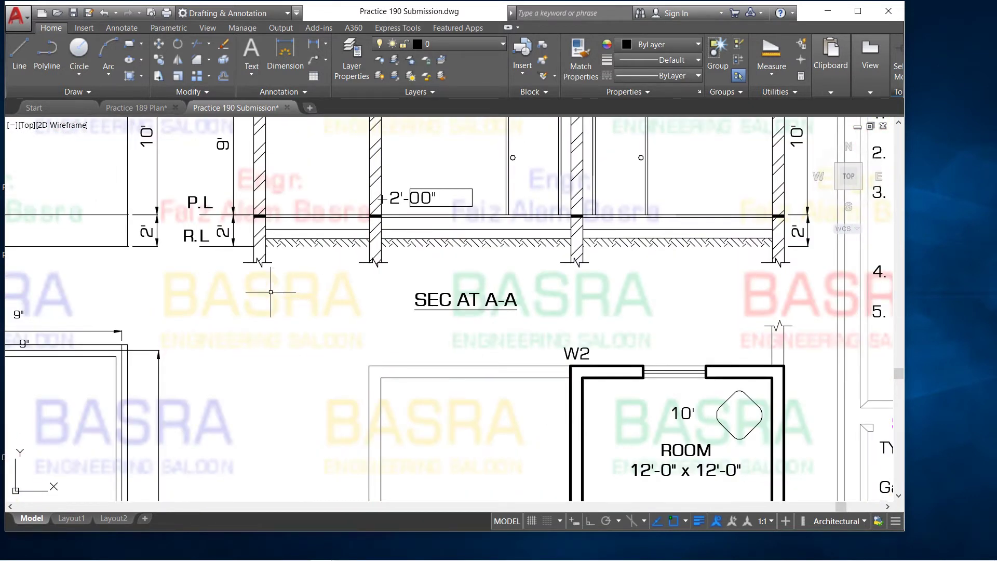
{"action": "scroll", "coordinate": [279, 261], "scroll_direction": "down", "scroll_amount": 3}
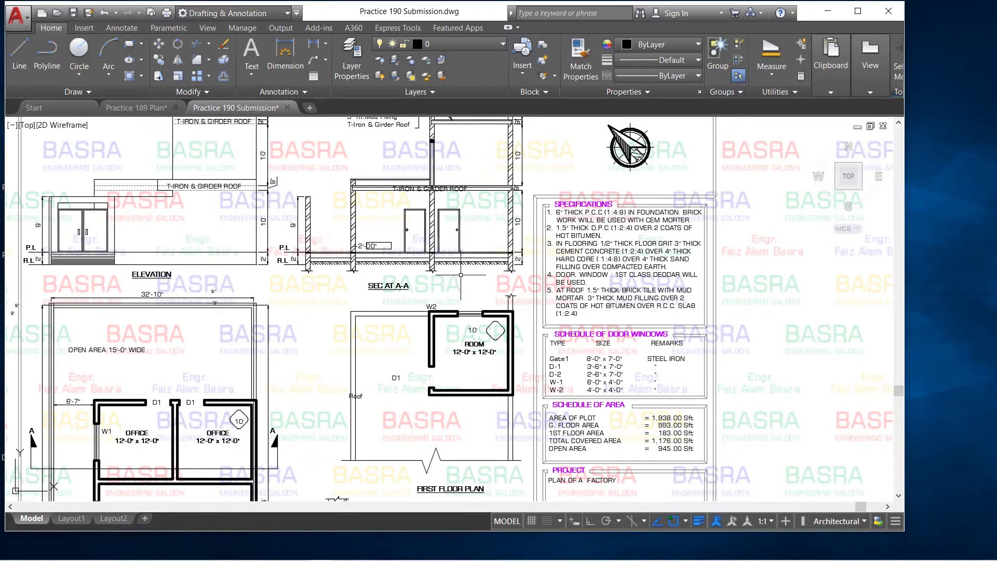
{"action": "scroll", "coordinate": [367, 195], "scroll_direction": "up", "scroll_amount": 4}
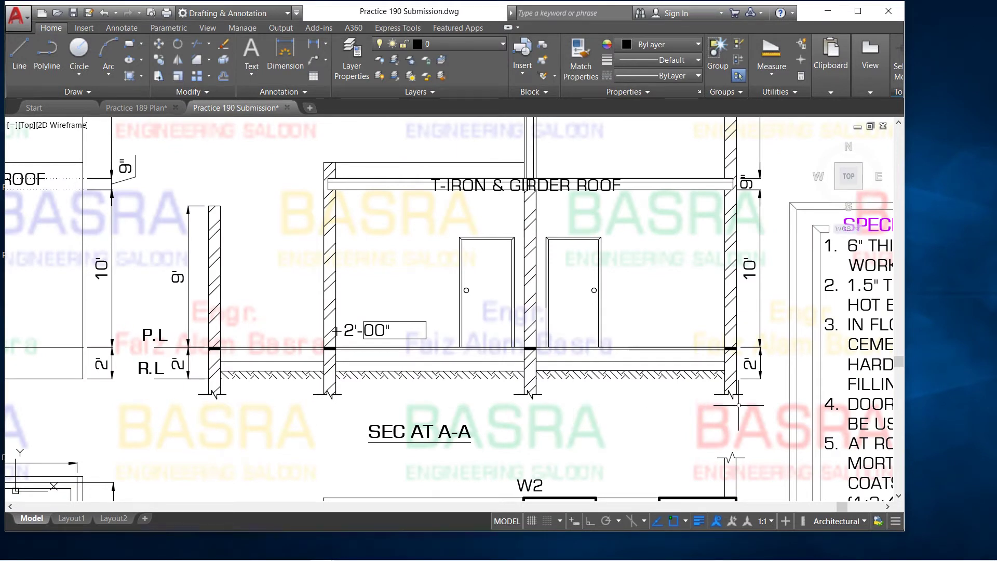
{"action": "scroll", "coordinate": [197, 397], "scroll_direction": "up", "scroll_amount": 2}
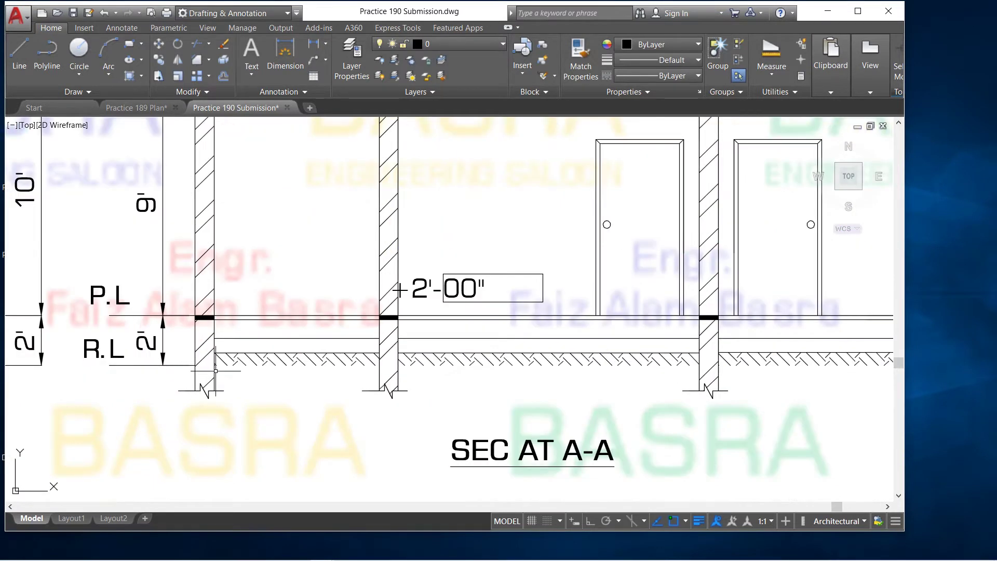
{"action": "scroll", "coordinate": [155, 363], "scroll_direction": "down", "scroll_amount": 2}
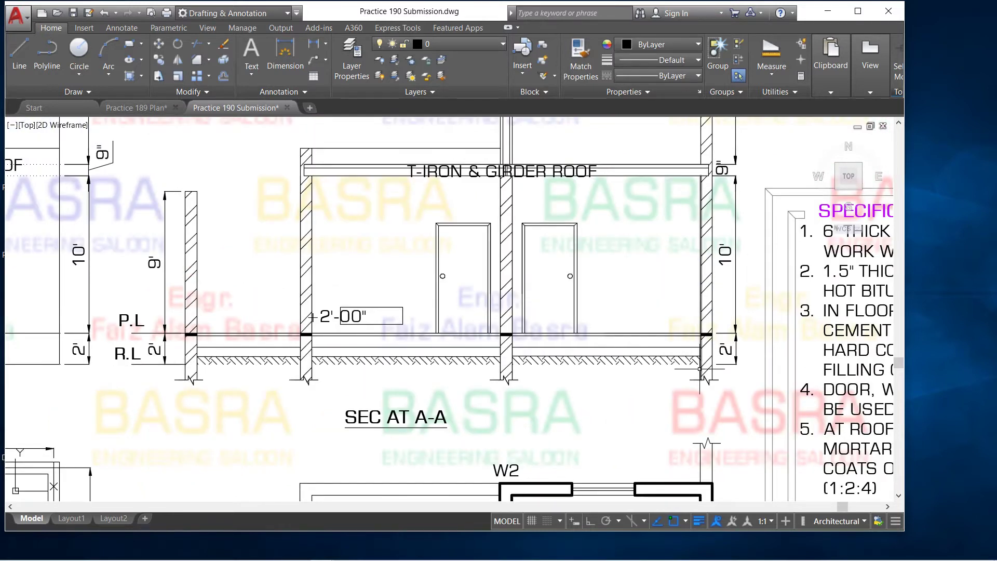
{"action": "scroll", "coordinate": [199, 372], "scroll_direction": "up", "scroll_amount": 2}
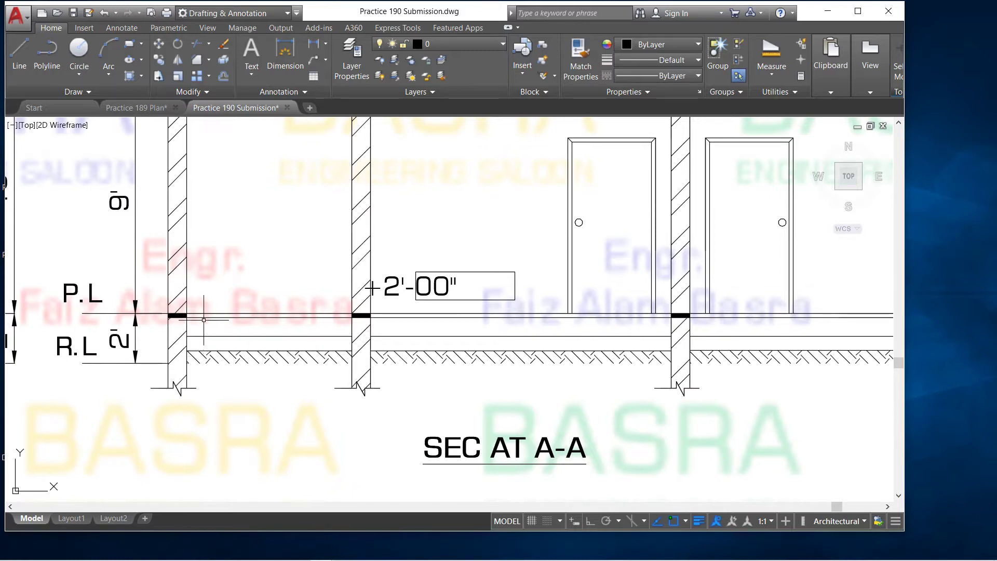
{"action": "scroll", "coordinate": [168, 318], "scroll_direction": "down", "scroll_amount": 2}
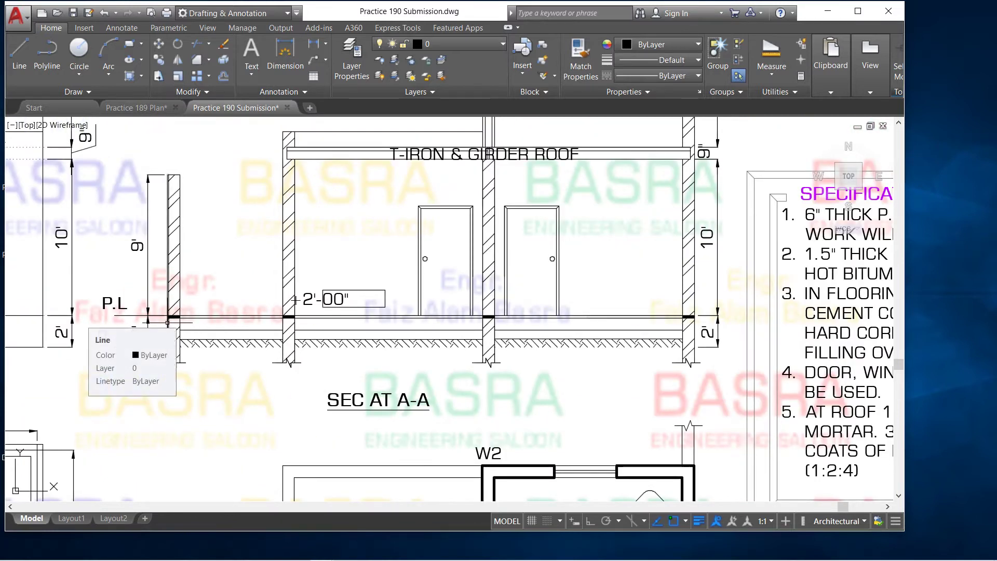
{"action": "scroll", "coordinate": [138, 334], "scroll_direction": "up", "scroll_amount": 2}
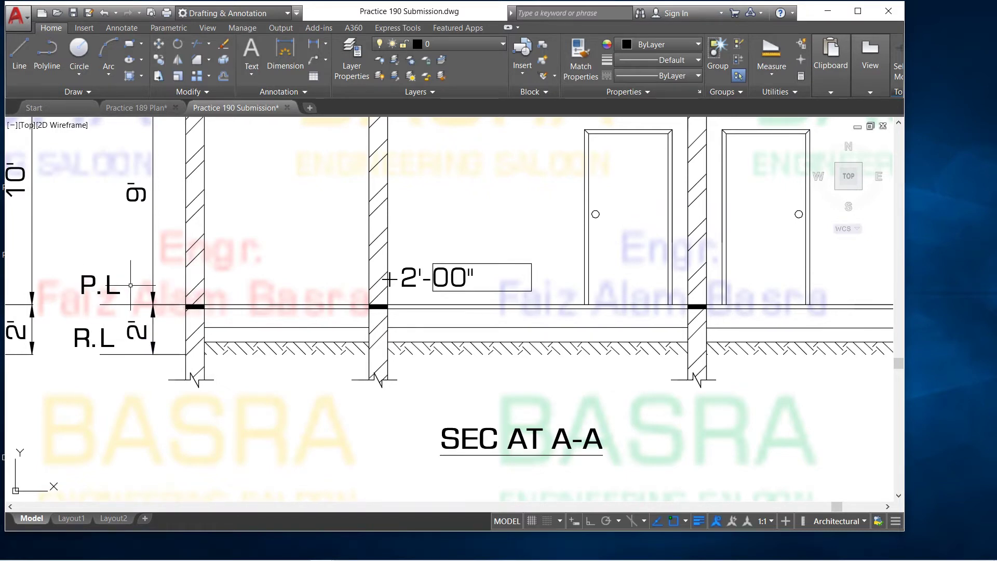
{"action": "scroll", "coordinate": [86, 324], "scroll_direction": "down", "scroll_amount": 2}
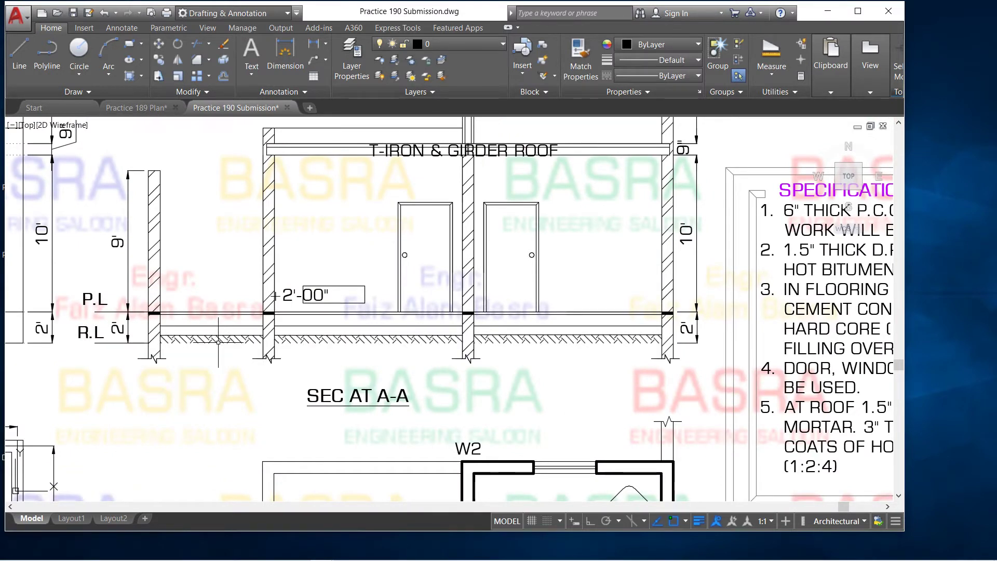
{"action": "scroll", "coordinate": [324, 344], "scroll_direction": "up", "scroll_amount": 5}
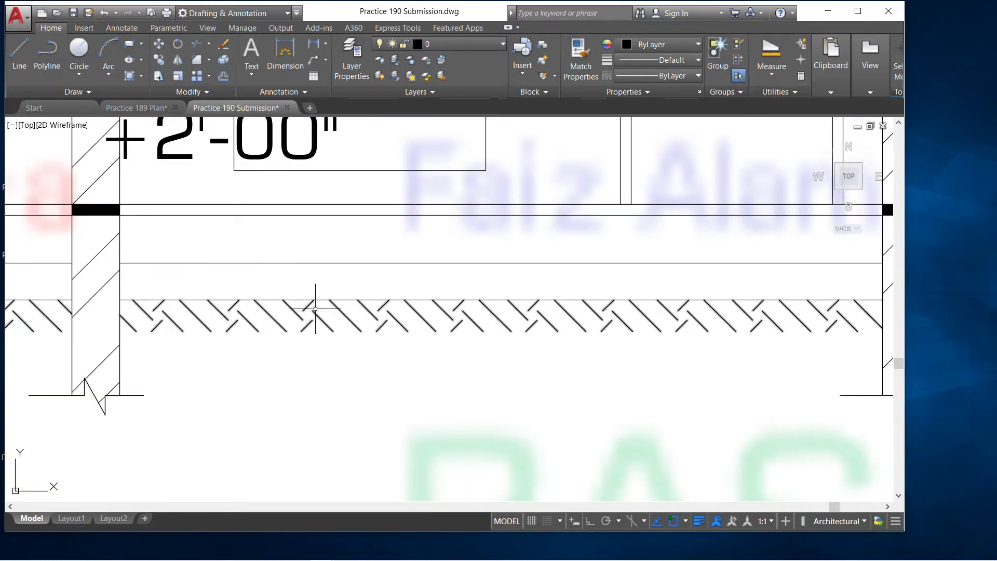
{"action": "scroll", "coordinate": [301, 319], "scroll_direction": "down", "scroll_amount": 2}
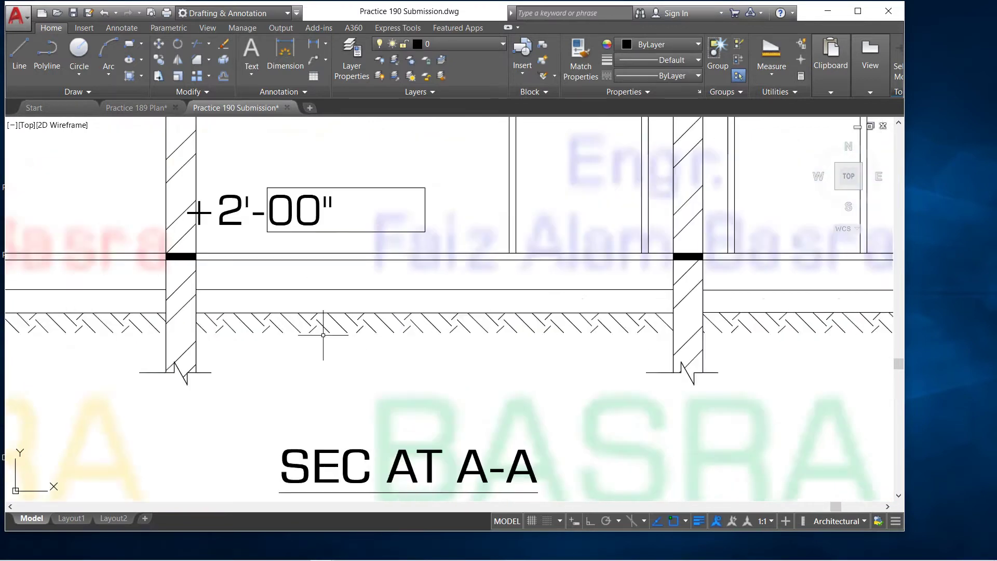
{"action": "scroll", "coordinate": [327, 334], "scroll_direction": "down", "scroll_amount": 3}
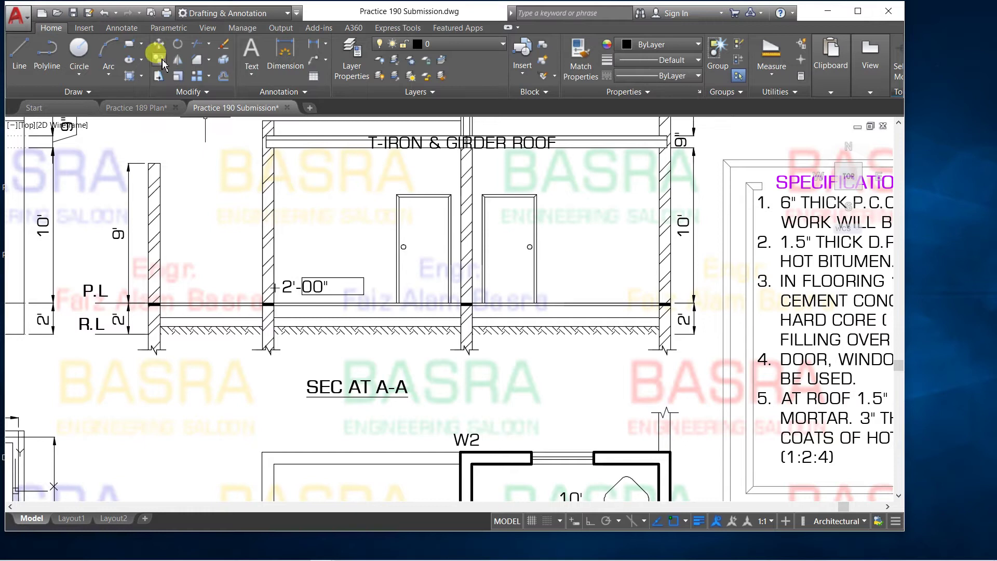
{"action": "key", "text": "m"}
{"action": "key", "text": "Return"}
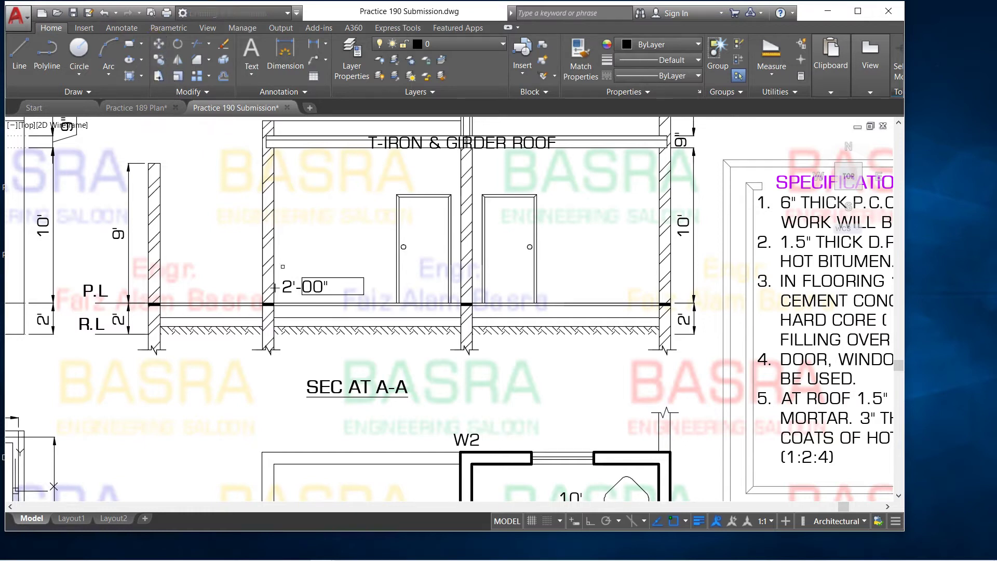
{"action": "left_click", "coordinate": [316, 250]}
{"action": "scroll", "coordinate": [267, 267], "scroll_direction": "up", "scroll_amount": 2}
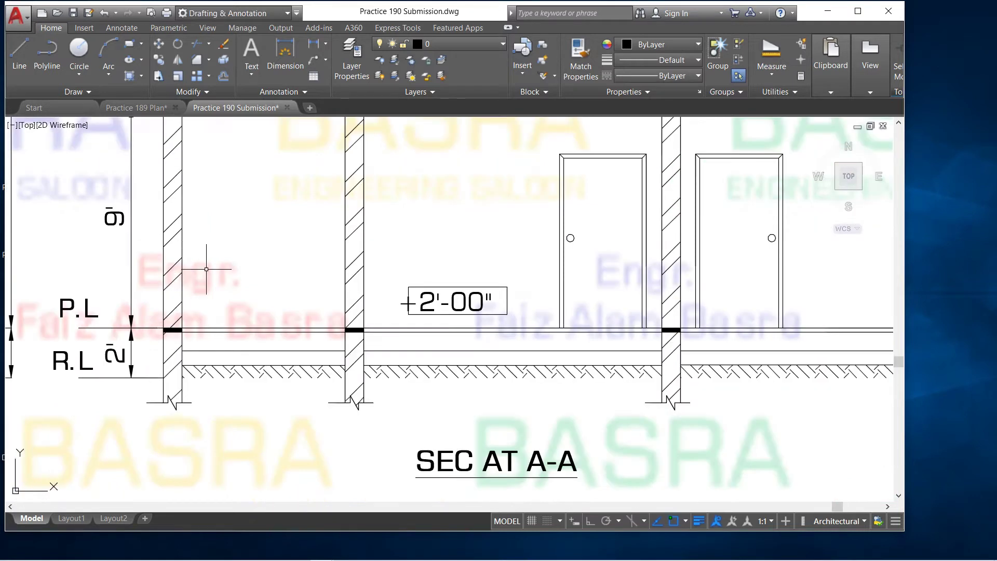
{"action": "scroll", "coordinate": [260, 259], "scroll_direction": "down", "scroll_amount": 4}
{"action": "scroll", "coordinate": [185, 238], "scroll_direction": "up", "scroll_amount": 3}
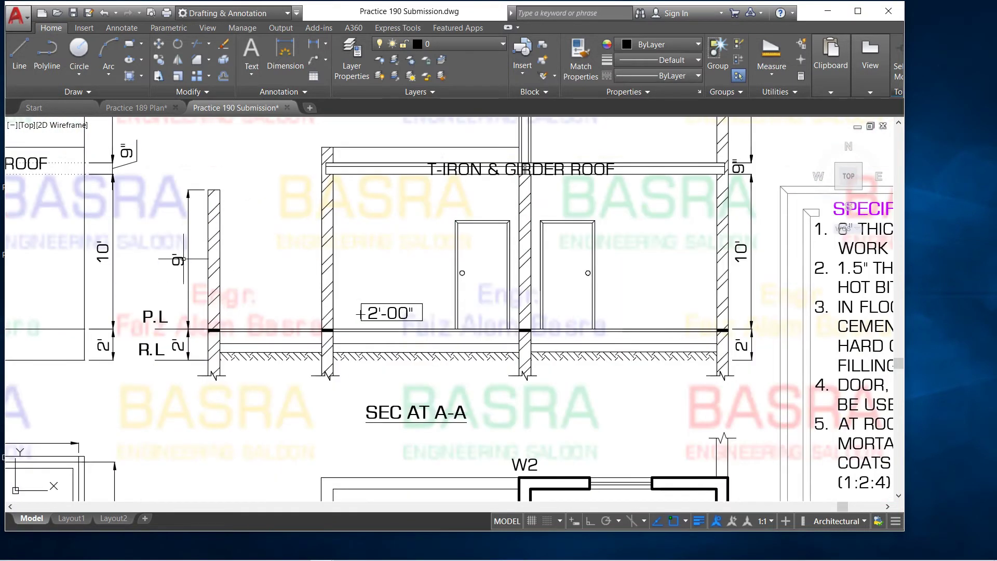
{"action": "scroll", "coordinate": [186, 282], "scroll_direction": "up", "scroll_amount": 2}
{"action": "scroll", "coordinate": [197, 255], "scroll_direction": "down", "scroll_amount": 2}
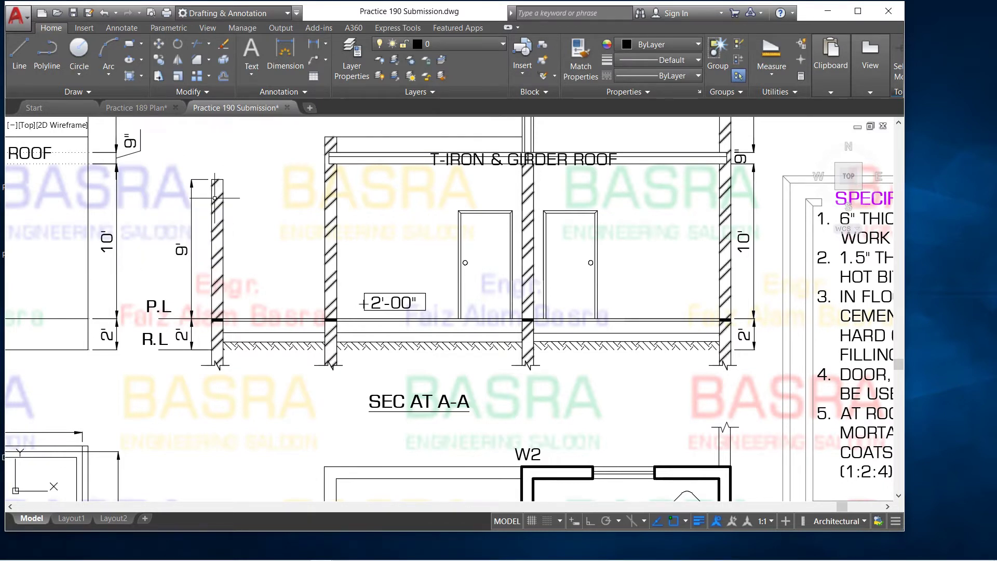
{"action": "scroll", "coordinate": [215, 198], "scroll_direction": "down", "scroll_amount": 2}
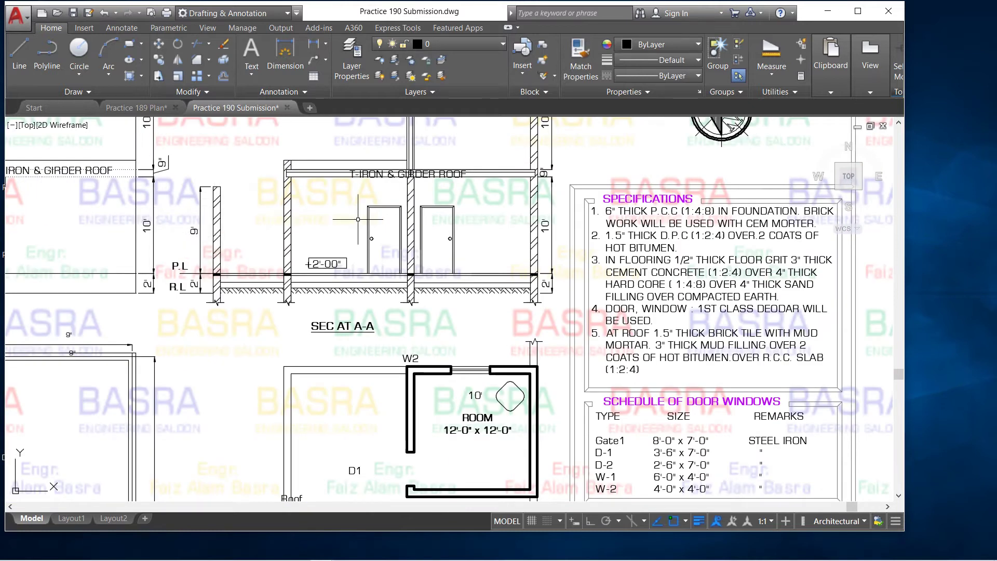
{"action": "scroll", "coordinate": [275, 304], "scroll_direction": "up", "scroll_amount": 2}
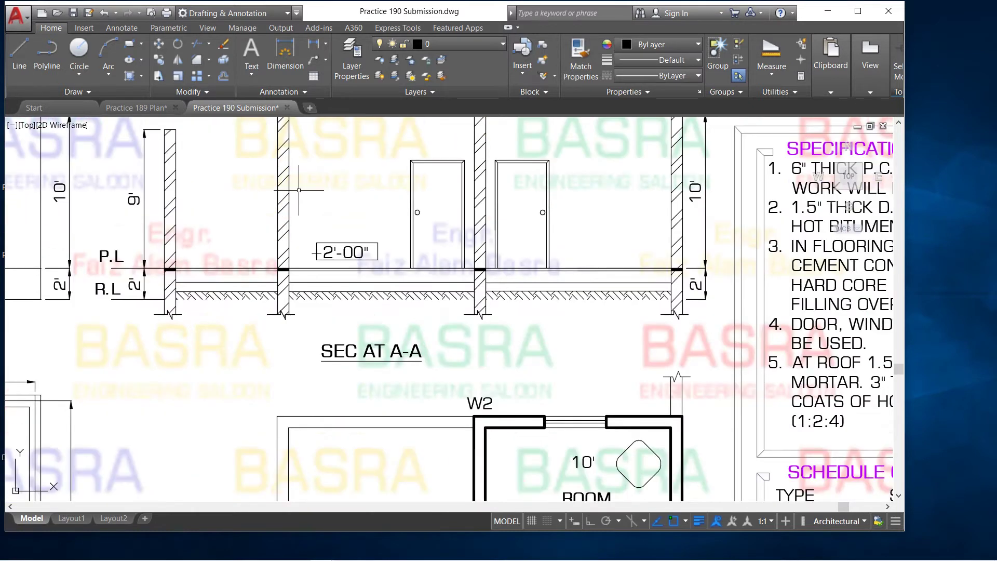
{"action": "scroll", "coordinate": [291, 252], "scroll_direction": "down", "scroll_amount": 2}
{"action": "scroll", "coordinate": [507, 249], "scroll_direction": "up", "scroll_amount": 2}
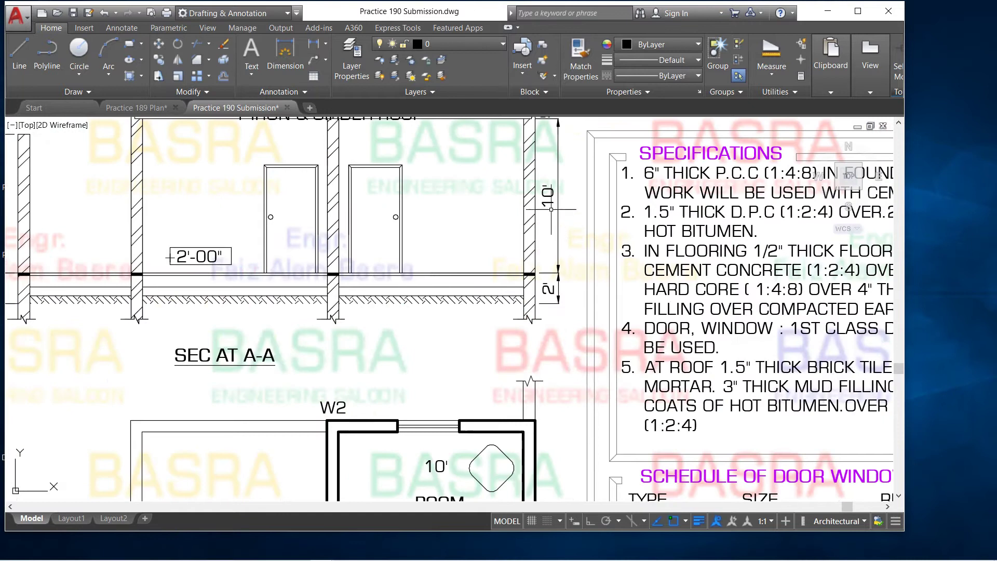
{"action": "scroll", "coordinate": [514, 226], "scroll_direction": "down", "scroll_amount": 2}
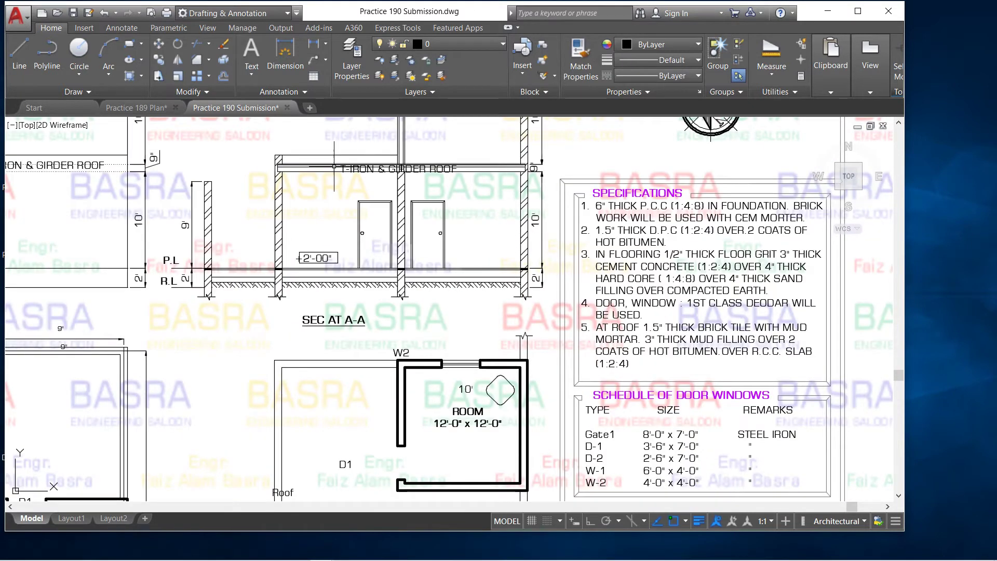
{"action": "scroll", "coordinate": [362, 171], "scroll_direction": "up", "scroll_amount": 2}
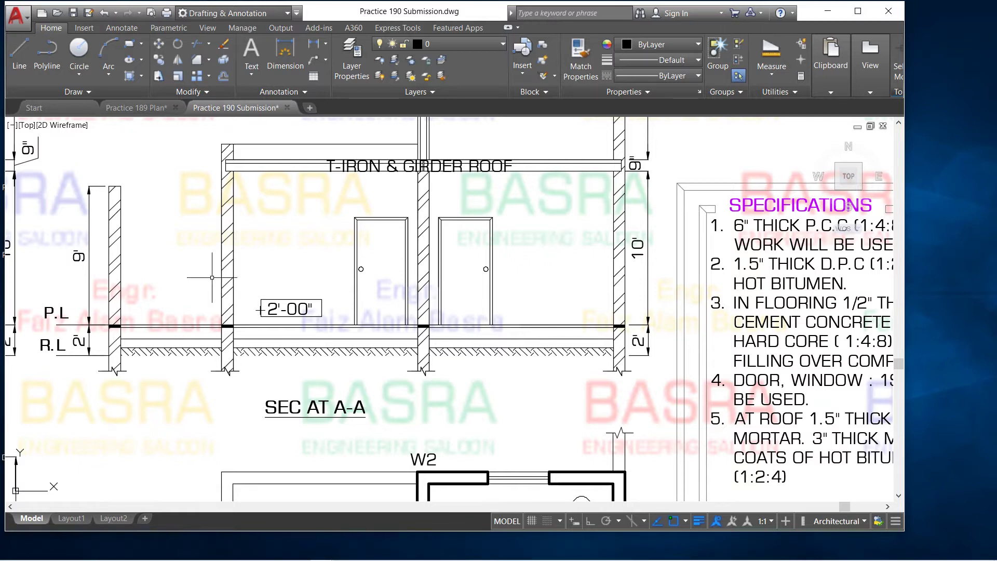
{"action": "scroll", "coordinate": [211, 169], "scroll_direction": "up", "scroll_amount": 4}
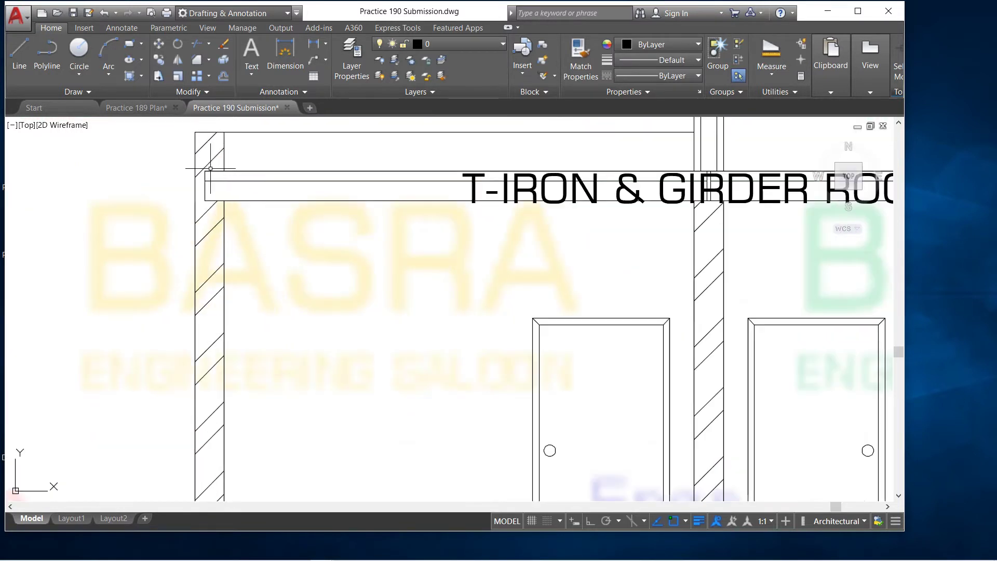
{"action": "scroll", "coordinate": [211, 168], "scroll_direction": "down", "scroll_amount": 2}
{"action": "scroll", "coordinate": [359, 183], "scroll_direction": "up", "scroll_amount": 2}
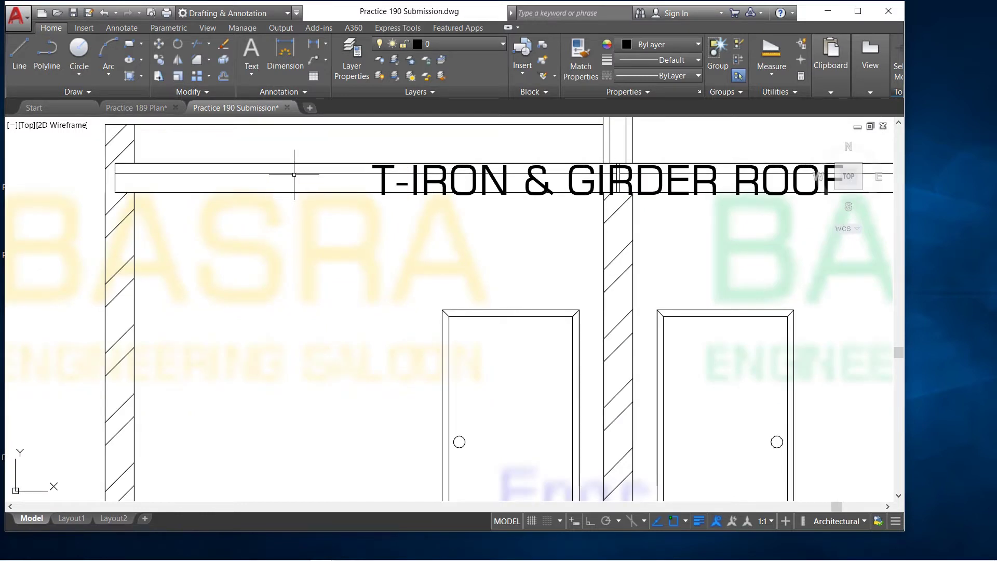
{"action": "scroll", "coordinate": [209, 194], "scroll_direction": "down", "scroll_amount": 2}
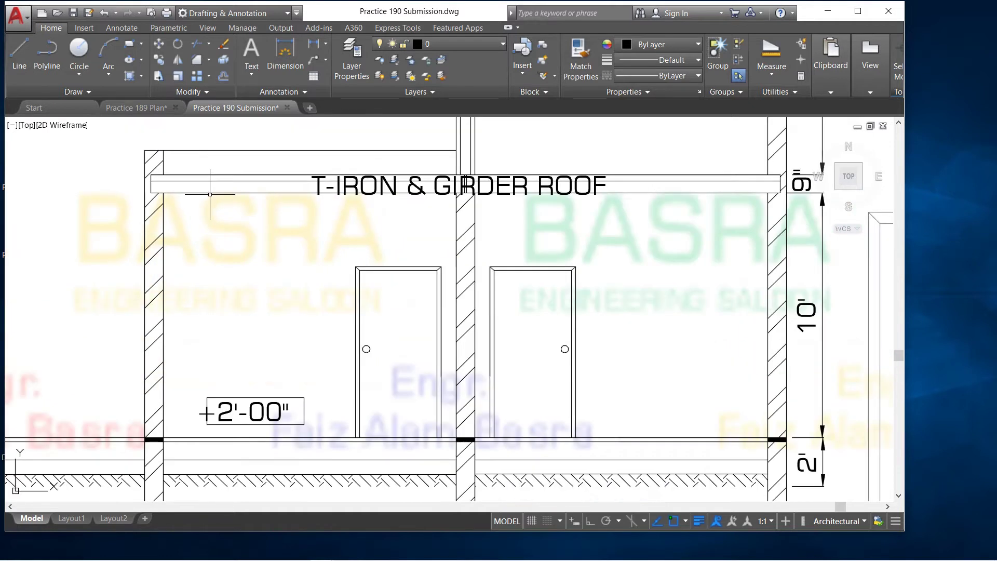
{"action": "scroll", "coordinate": [815, 183], "scroll_direction": "up", "scroll_amount": 2}
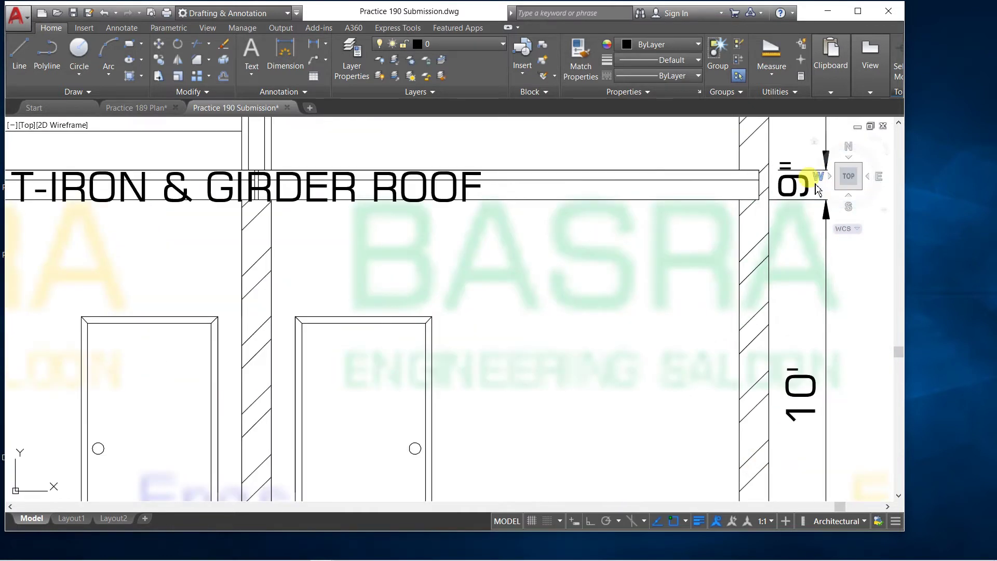
{"action": "scroll", "coordinate": [782, 181], "scroll_direction": "down", "scroll_amount": 2}
{"action": "scroll", "coordinate": [713, 193], "scroll_direction": "down", "scroll_amount": 2}
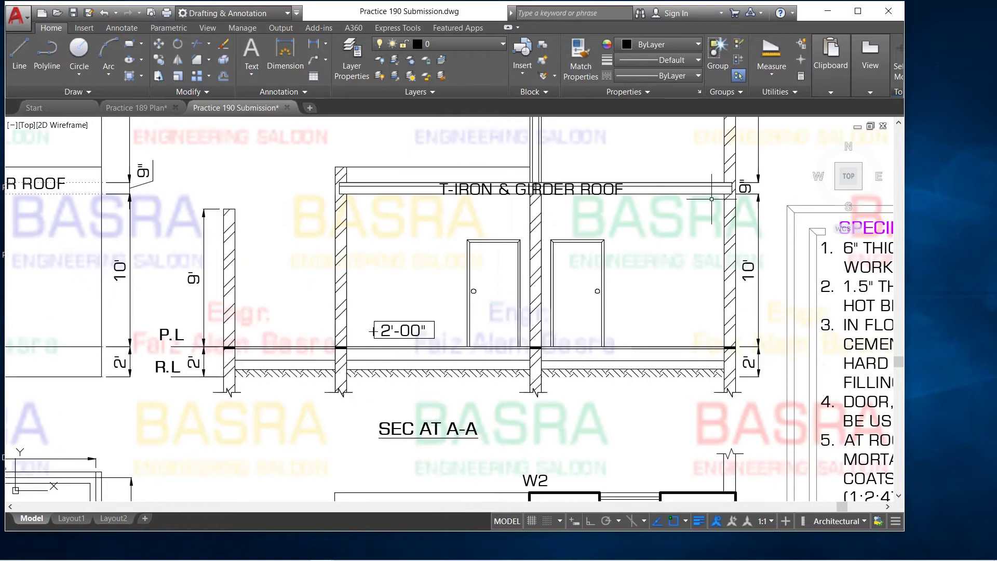
{"action": "scroll", "coordinate": [397, 162], "scroll_direction": "up", "scroll_amount": 2}
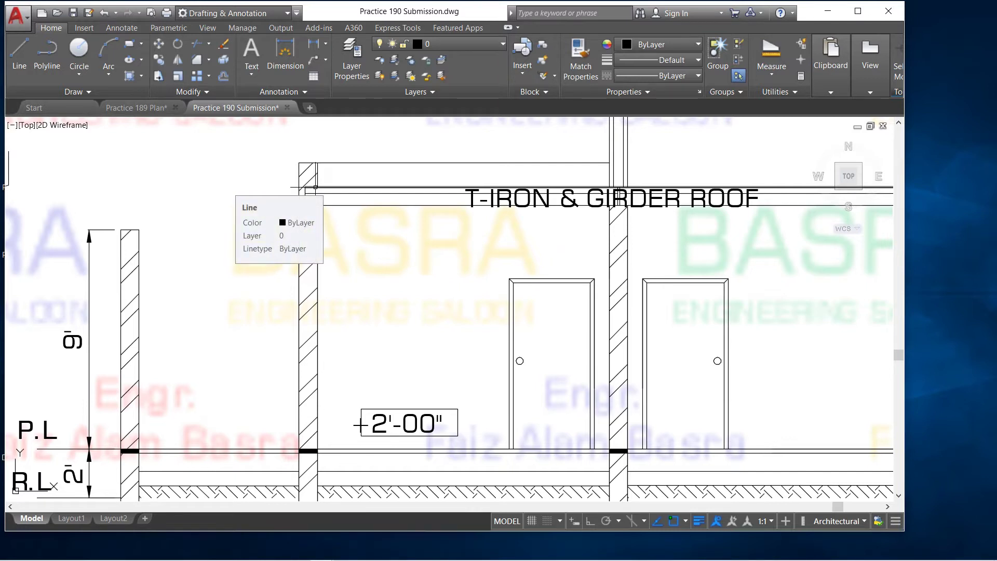
{"action": "left_click", "coordinate": [308, 266]}
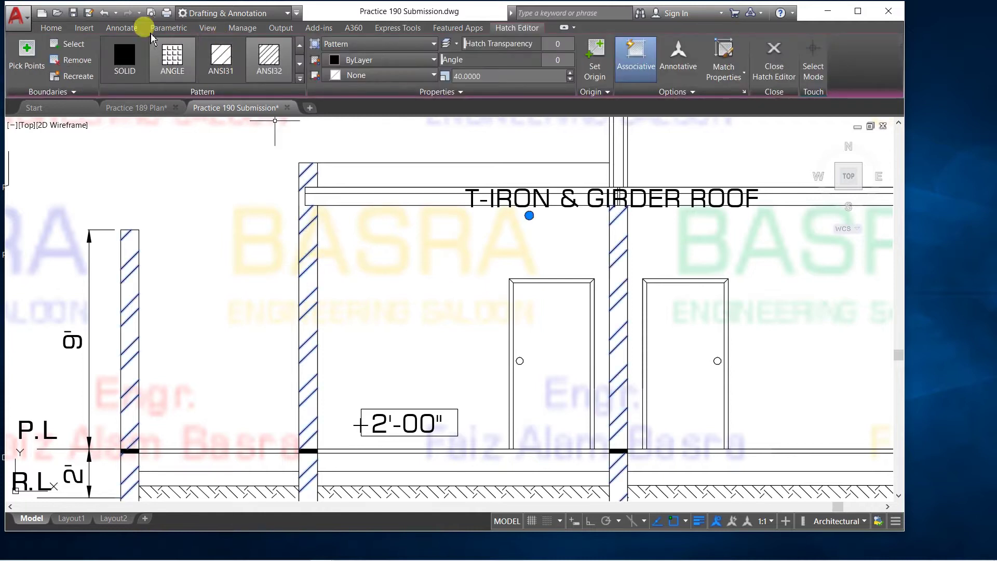
{"action": "left_click", "coordinate": [54, 28]}
{"action": "left_click", "coordinate": [223, 43]}
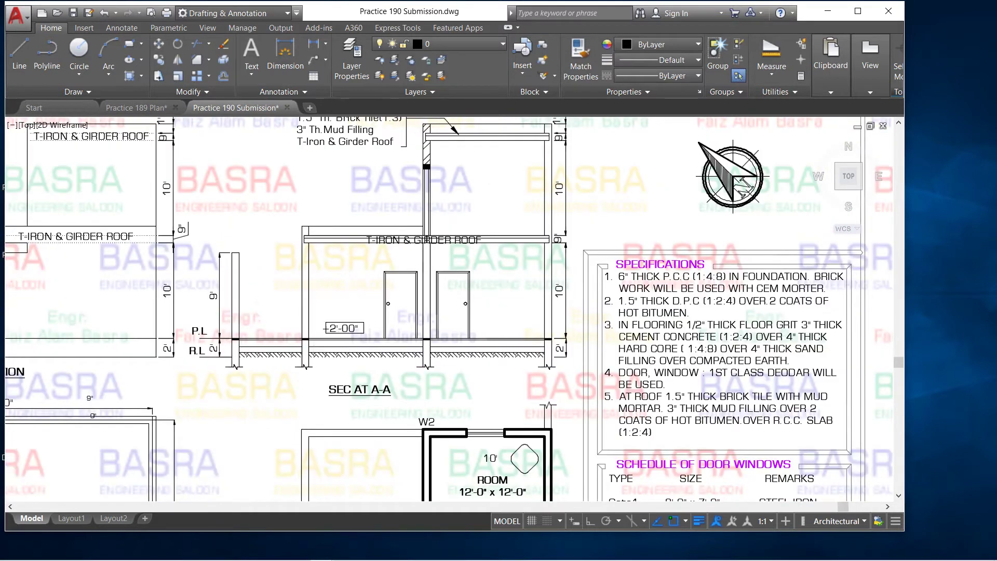
{"action": "scroll", "coordinate": [314, 332], "scroll_direction": "up", "scroll_amount": 2}
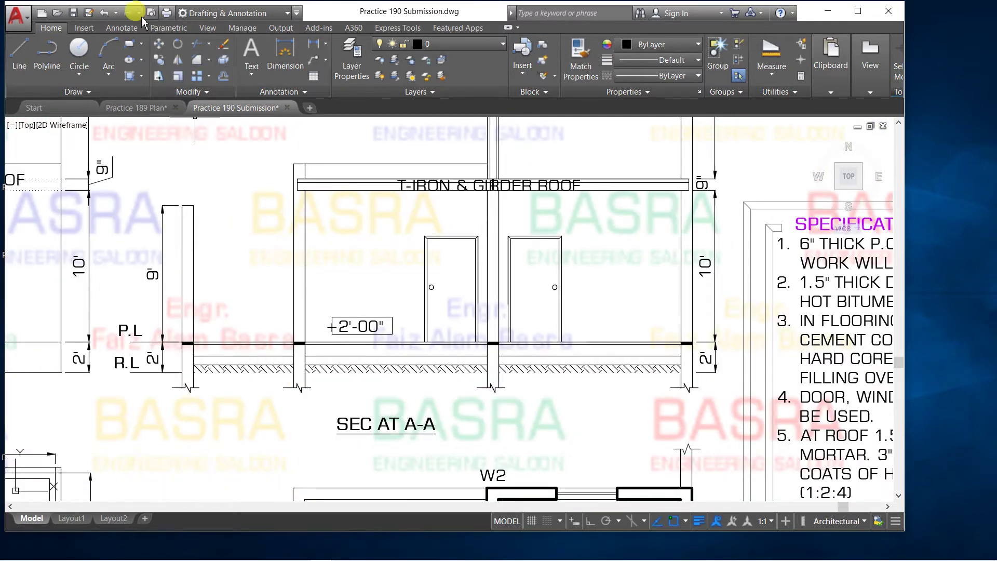
{"action": "left_click", "coordinate": [106, 14]}
{"action": "left_click", "coordinate": [106, 14]}
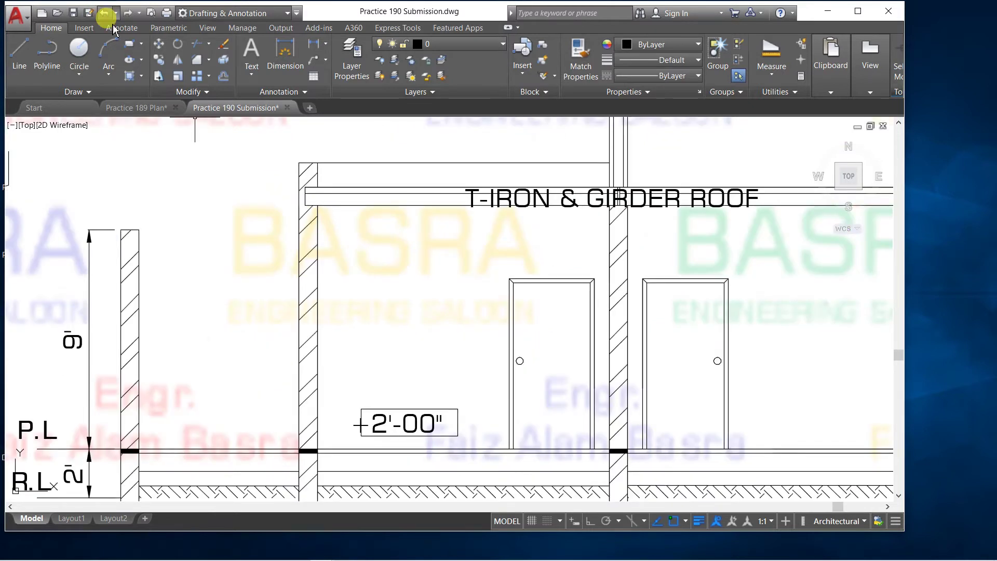
{"action": "scroll", "coordinate": [277, 267], "scroll_direction": "down", "scroll_amount": 2}
{"action": "scroll", "coordinate": [277, 267], "scroll_direction": "down", "scroll_amount": 2}
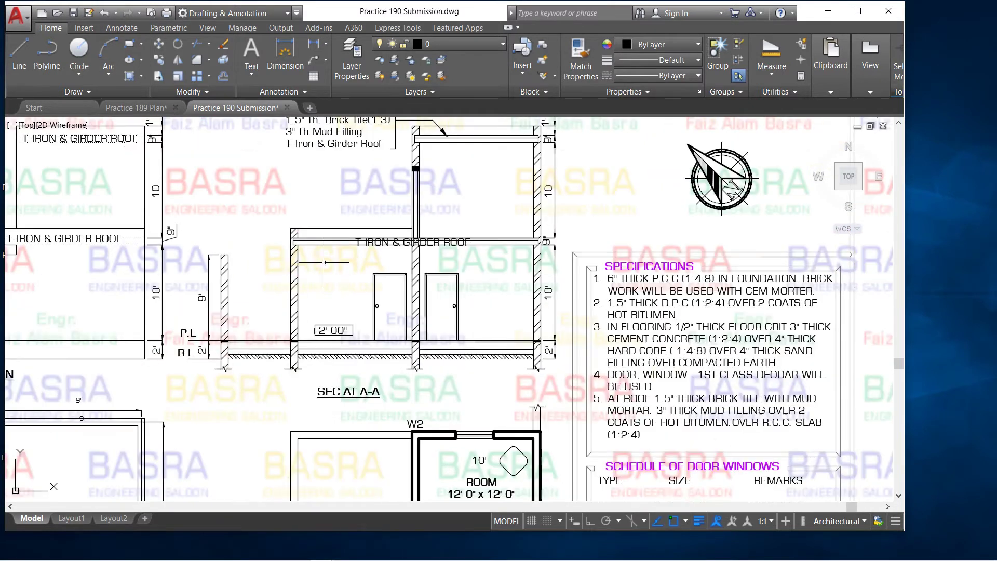
{"action": "scroll", "coordinate": [383, 312], "scroll_direction": "down", "scroll_amount": 1}
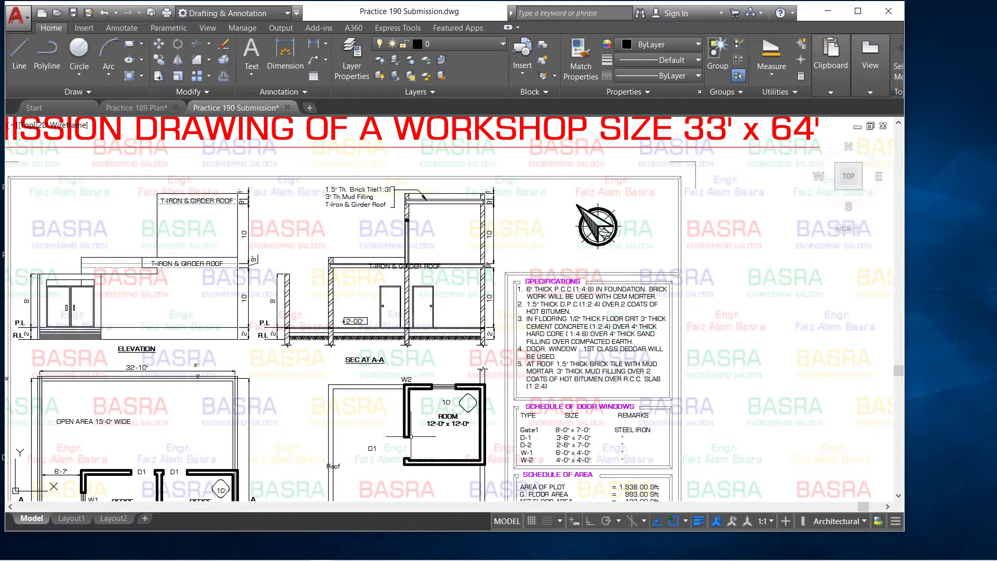
{"action": "scroll", "coordinate": [420, 370], "scroll_direction": "down", "scroll_amount": 1}
{"action": "scroll", "coordinate": [448, 417], "scroll_direction": "up", "scroll_amount": 1}
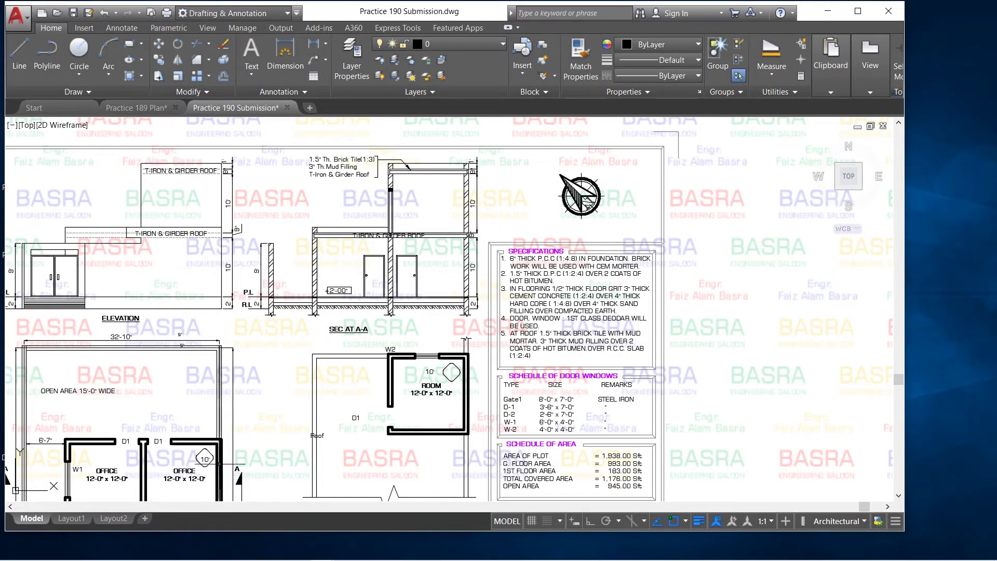
{"action": "scroll", "coordinate": [445, 168], "scroll_direction": "up", "scroll_amount": 1}
{"action": "scroll", "coordinate": [445, 168], "scroll_direction": "up", "scroll_amount": 1}
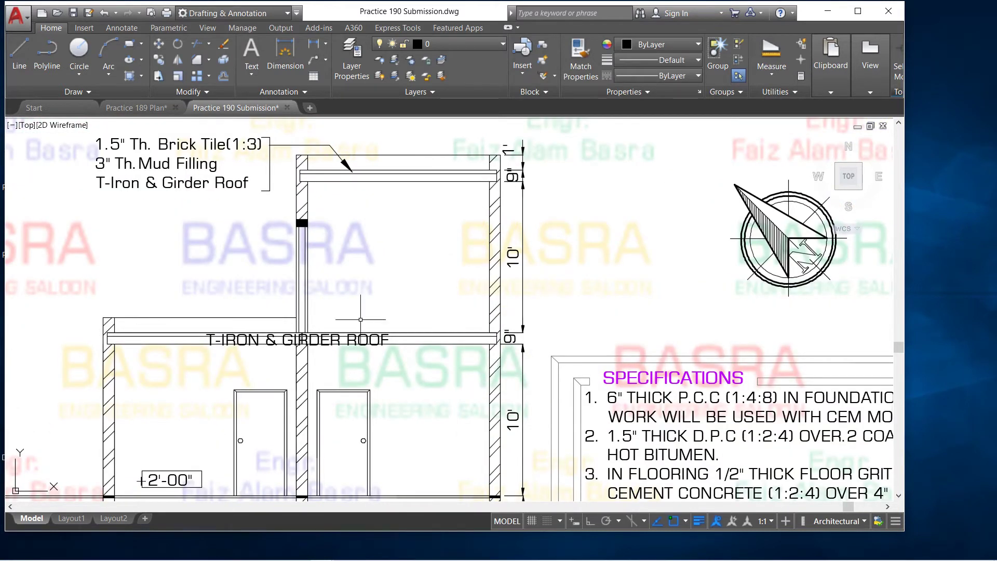
{"action": "scroll", "coordinate": [304, 205], "scroll_direction": "down", "scroll_amount": 2}
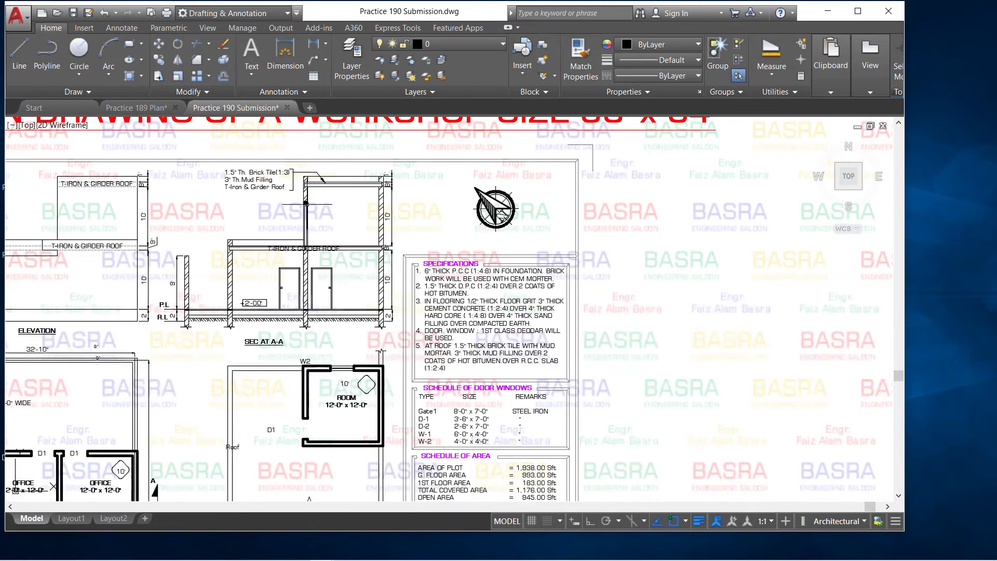
{"action": "scroll", "coordinate": [295, 341], "scroll_direction": "down", "scroll_amount": 1}
{"action": "scroll", "coordinate": [295, 366], "scroll_direction": "up", "scroll_amount": 1}
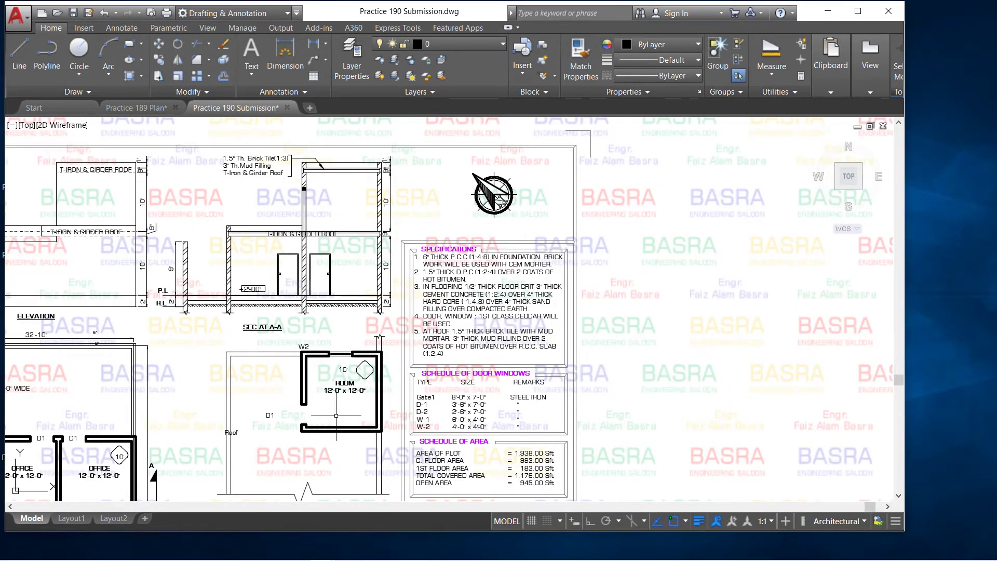
{"action": "scroll", "coordinate": [255, 415], "scroll_direction": "down", "scroll_amount": 1}
{"action": "scroll", "coordinate": [299, 296], "scroll_direction": "up", "scroll_amount": 1}
{"action": "scroll", "coordinate": [290, 280], "scroll_direction": "up", "scroll_amount": 4}
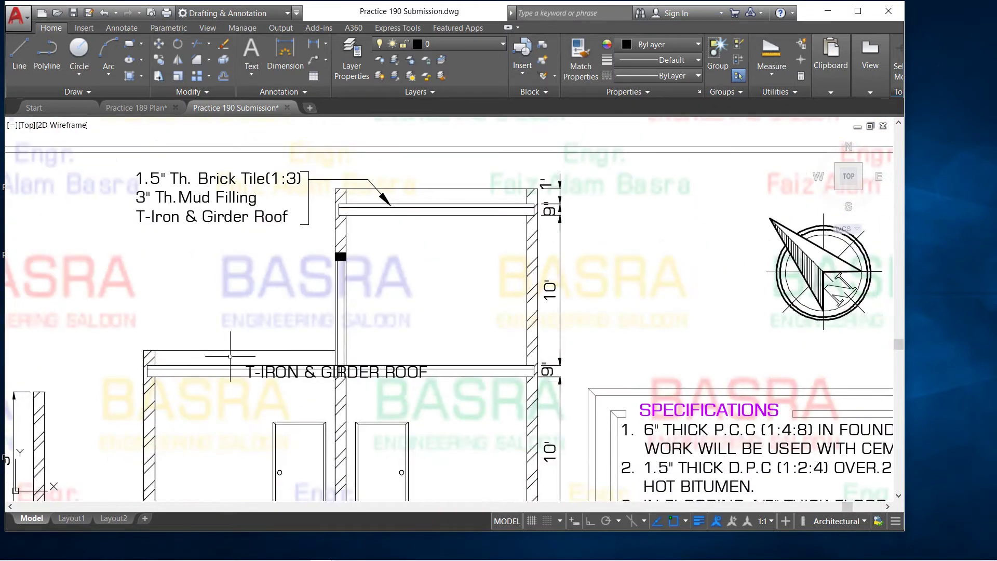
{"action": "scroll", "coordinate": [337, 332], "scroll_direction": "up", "scroll_amount": 2}
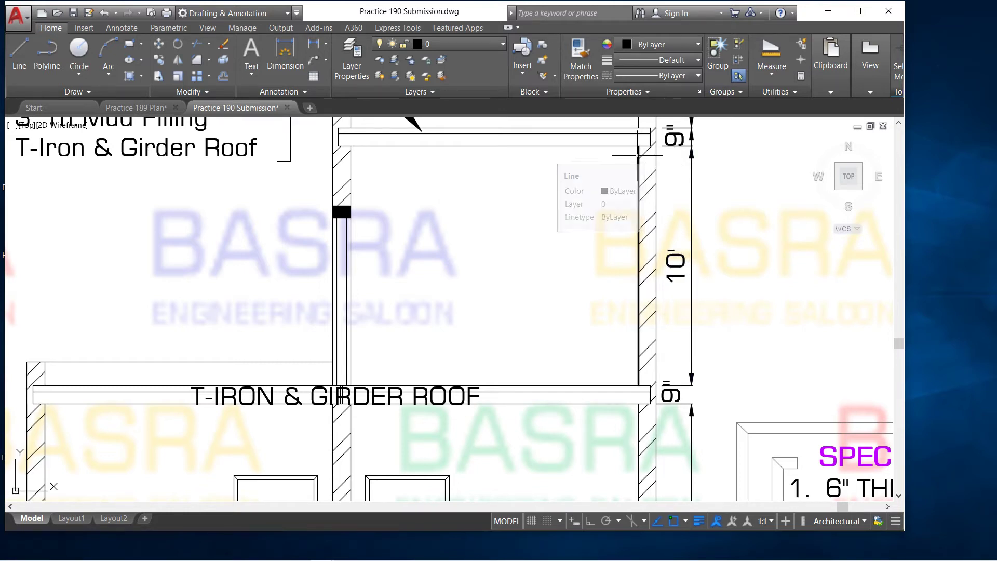
- Select the diagonal hatch in both upper-room walls of section A-A and delete it
{"action": "scroll", "coordinate": [608, 209], "scroll_direction": "down", "scroll_amount": 1}
{"action": "scroll", "coordinate": [621, 127], "scroll_direction": "up", "scroll_amount": 1}
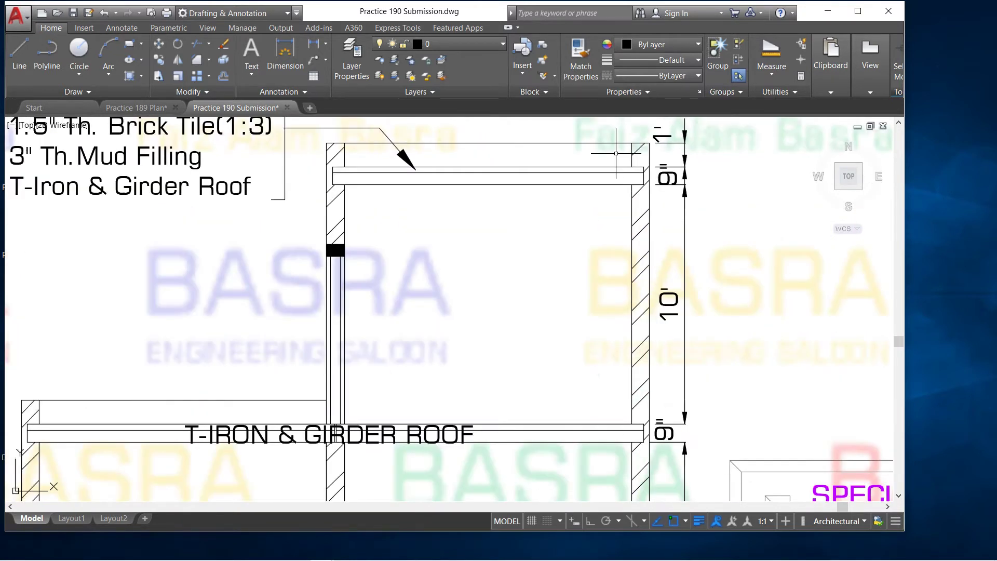
{"action": "scroll", "coordinate": [543, 162], "scroll_direction": "up", "scroll_amount": 1}
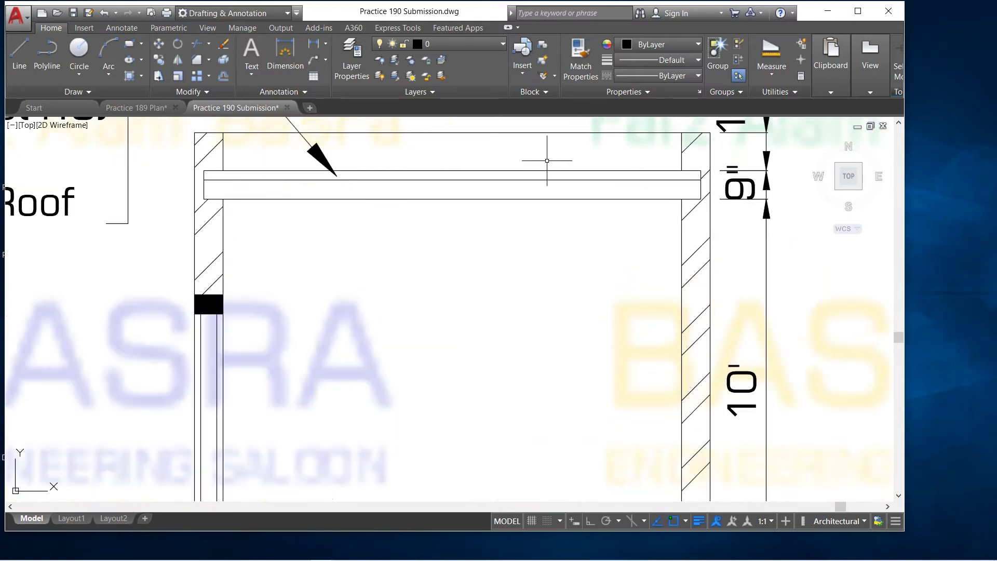
{"action": "scroll", "coordinate": [541, 177], "scroll_direction": "down", "scroll_amount": 2}
{"action": "scroll", "coordinate": [518, 164], "scroll_direction": "up", "scroll_amount": 2}
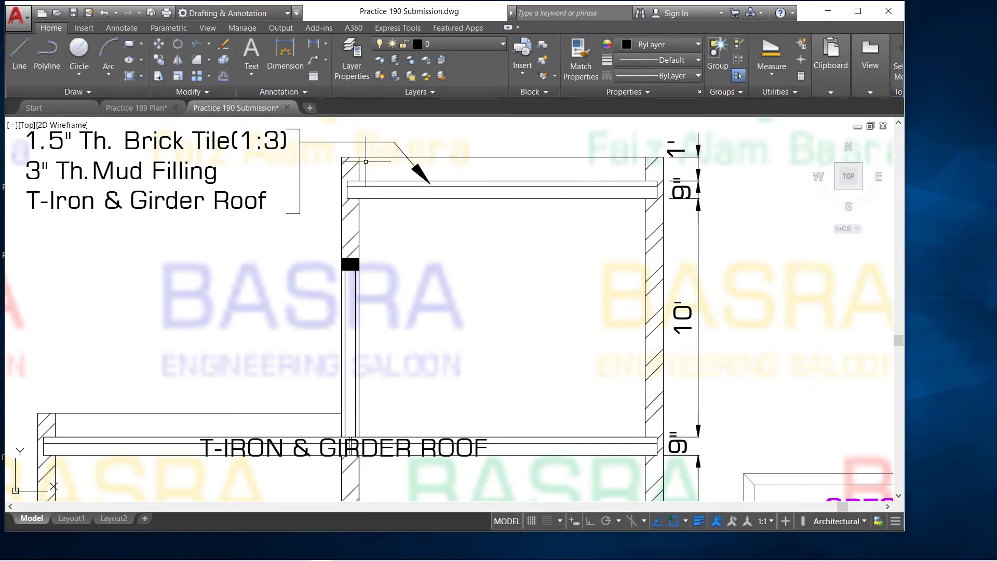
{"action": "left_click", "coordinate": [654, 234]}
{"action": "left_click", "coordinate": [350, 218]}
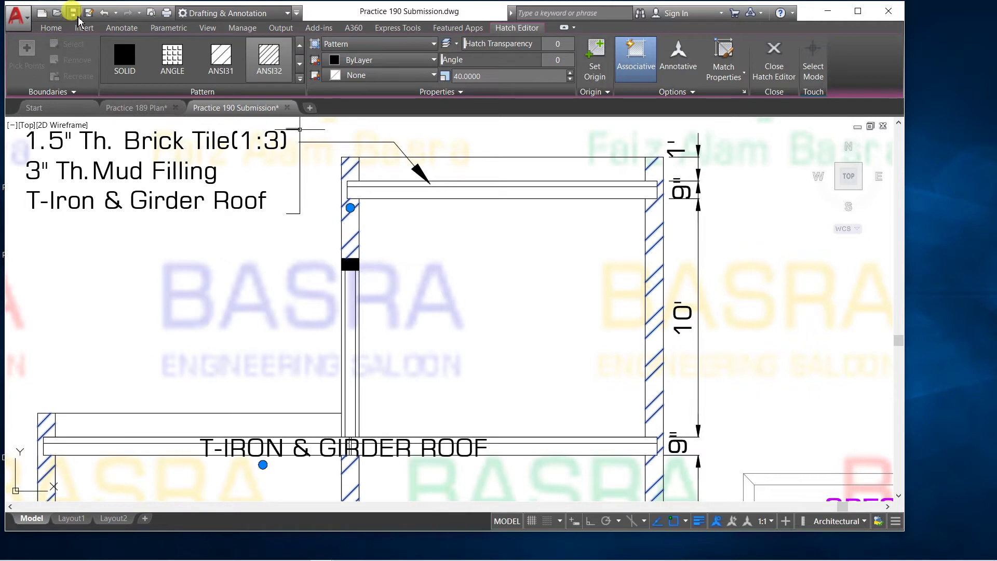
{"action": "left_click", "coordinate": [51, 27]}
{"action": "key", "text": "Delete"}
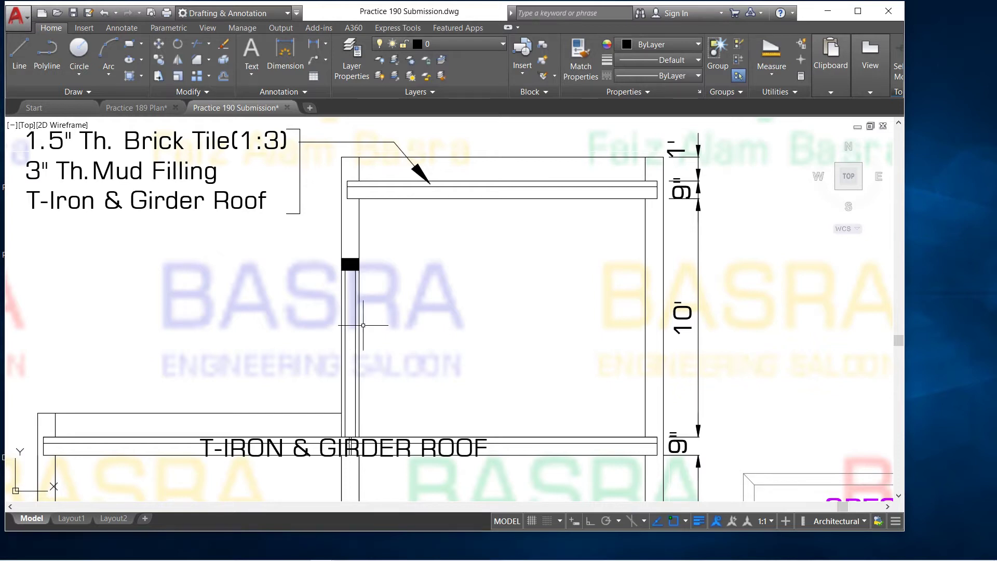
- Undo the hatch deletion to restore the upper-storey wall hatching in section A-A
{"action": "scroll", "coordinate": [345, 335], "scroll_direction": "up", "scroll_amount": 2}
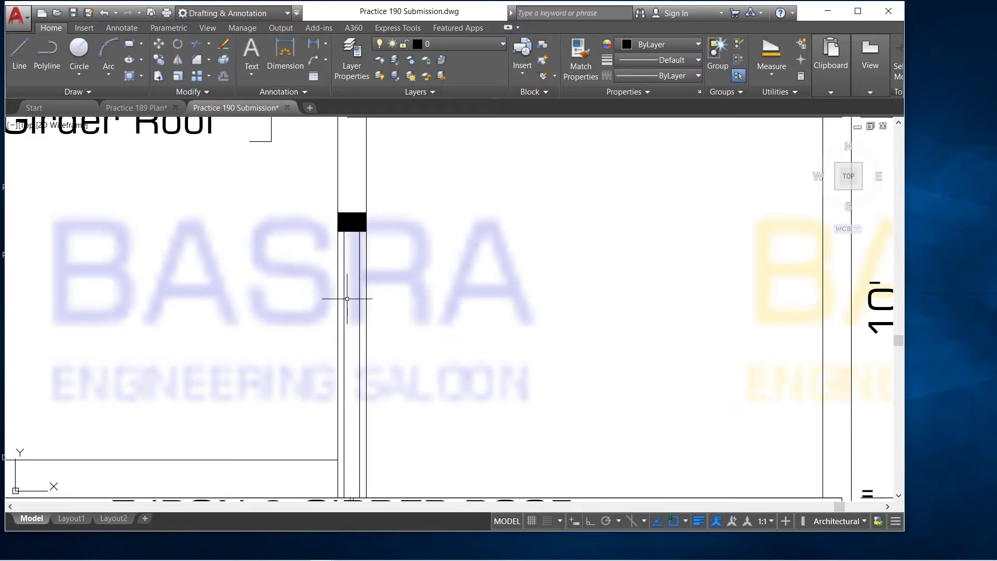
{"action": "scroll", "coordinate": [343, 267], "scroll_direction": "down", "scroll_amount": 2}
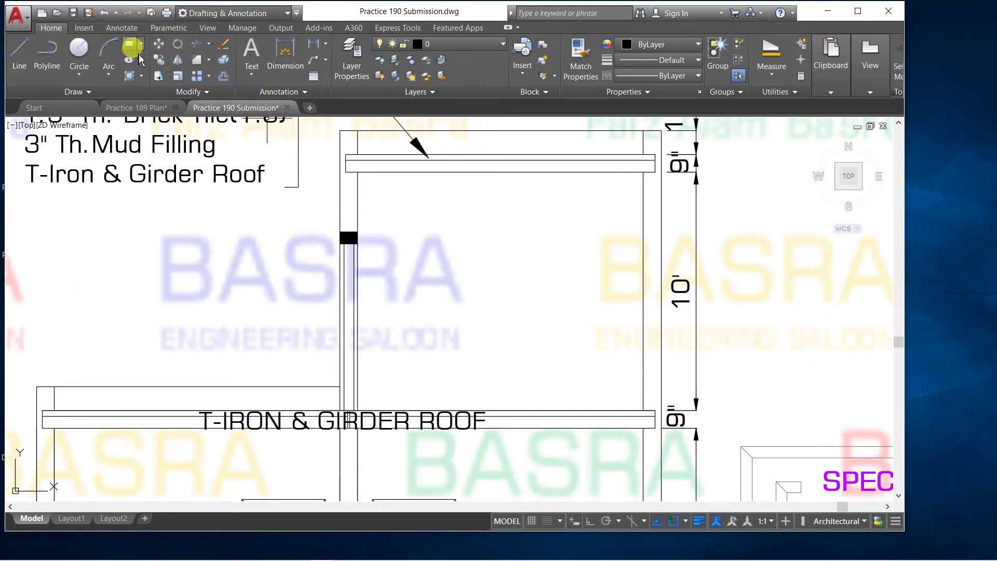
{"action": "left_click", "coordinate": [179, 45]}
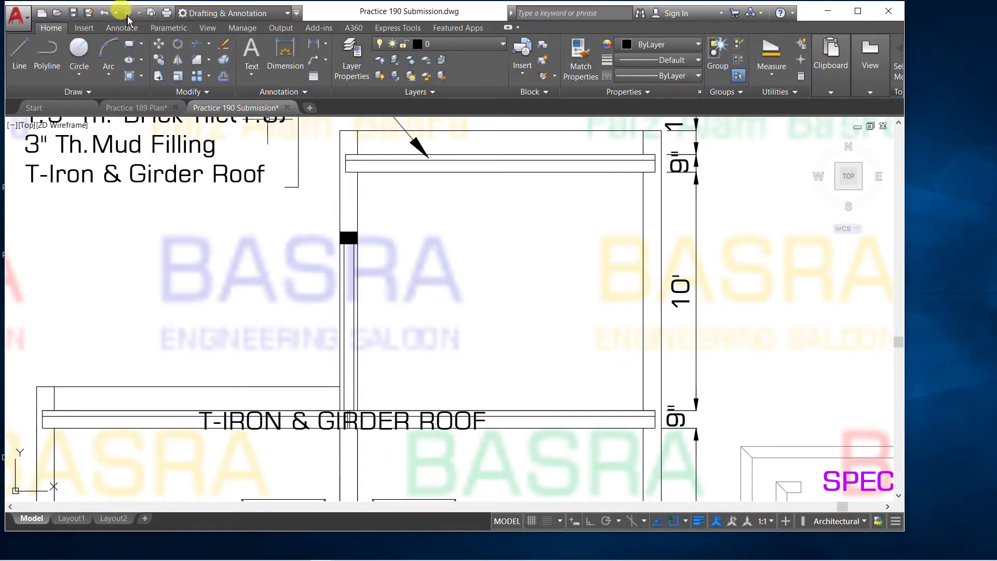
{"action": "left_click", "coordinate": [104, 14]}
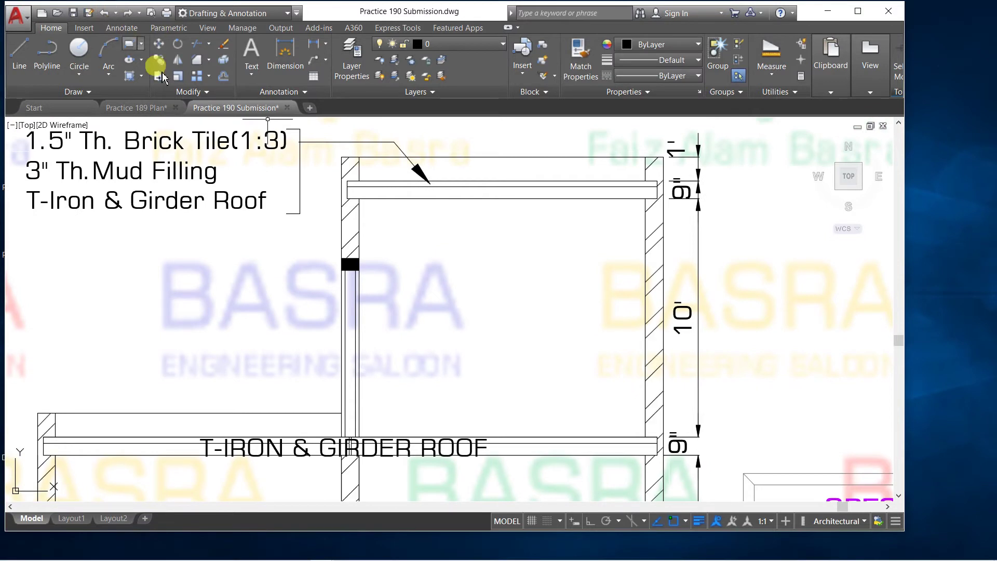
{"action": "scroll", "coordinate": [409, 195], "scroll_direction": "down", "scroll_amount": 2}
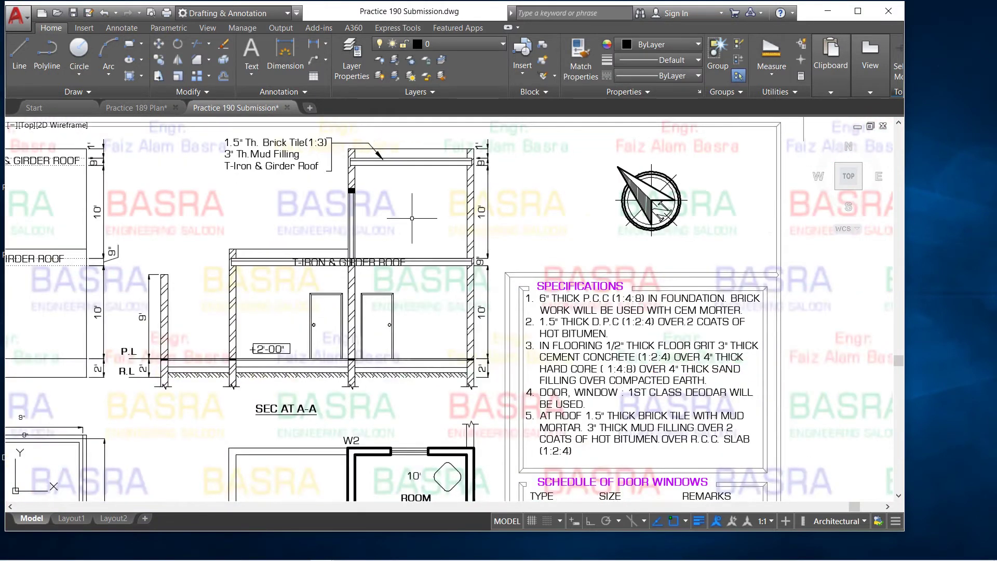
{"action": "scroll", "coordinate": [408, 213], "scroll_direction": "down", "scroll_amount": 2}
{"action": "scroll", "coordinate": [326, 310], "scroll_direction": "up", "scroll_amount": 2}
{"action": "scroll", "coordinate": [326, 310], "scroll_direction": "up", "scroll_amount": 1}
{"action": "scroll", "coordinate": [326, 311], "scroll_direction": "down", "scroll_amount": 1}
{"action": "scroll", "coordinate": [410, 258], "scroll_direction": "down", "scroll_amount": 2}
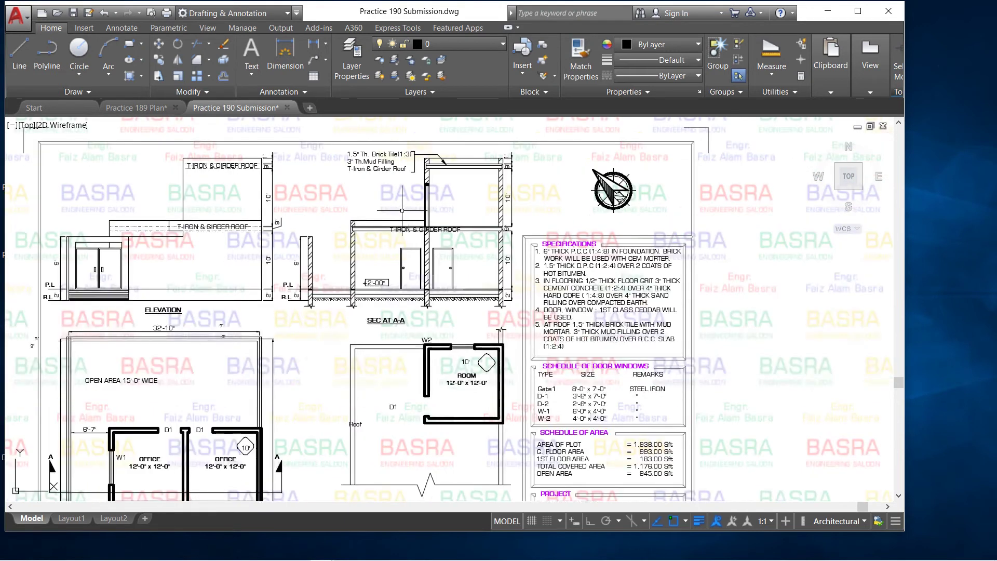
{"action": "scroll", "coordinate": [364, 156], "scroll_direction": "up", "scroll_amount": 1}
{"action": "scroll", "coordinate": [365, 156], "scroll_direction": "up", "scroll_amount": 3}
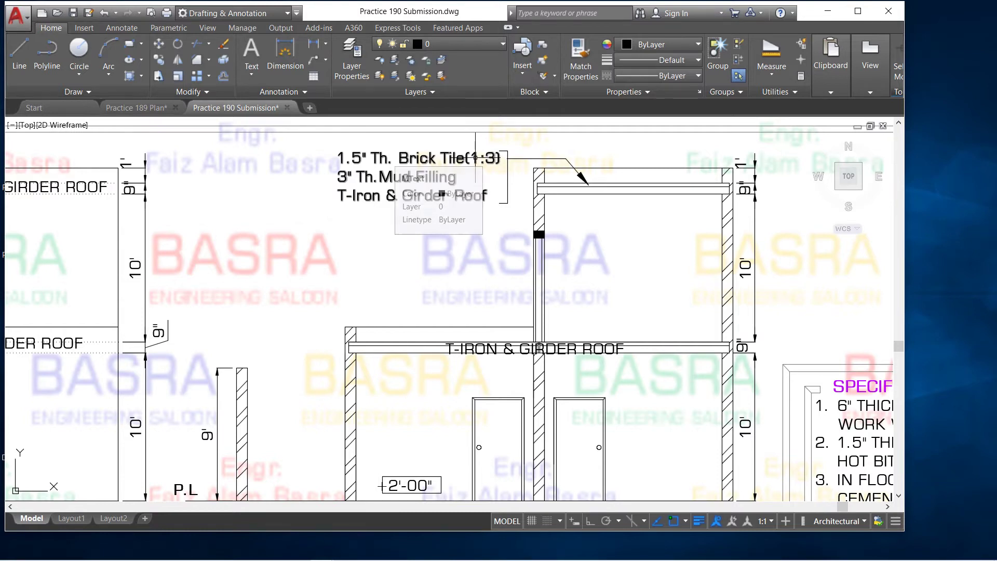
{"action": "scroll", "coordinate": [457, 167], "scroll_direction": "down", "scroll_amount": 2}
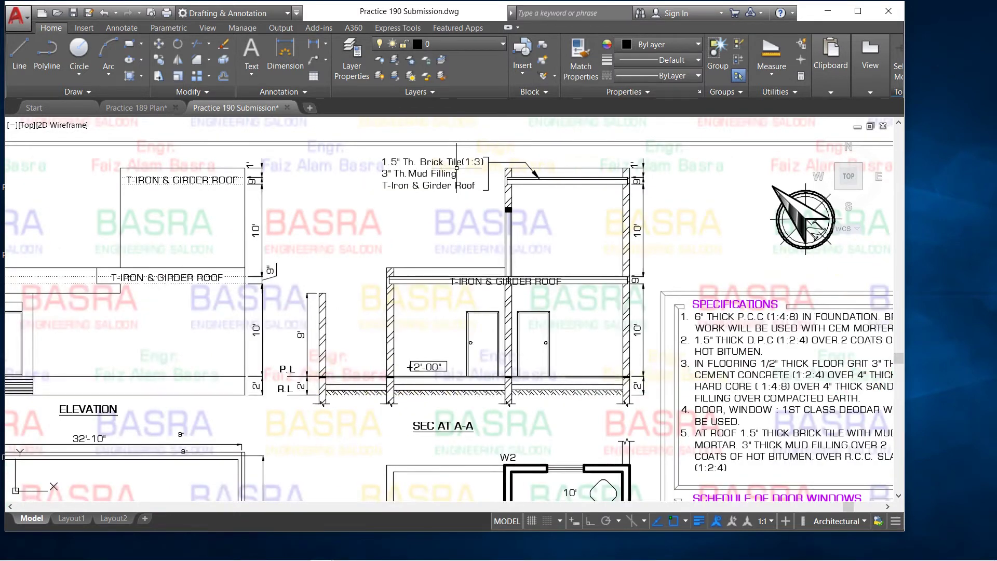
{"action": "scroll", "coordinate": [437, 177], "scroll_direction": "down", "scroll_amount": 2}
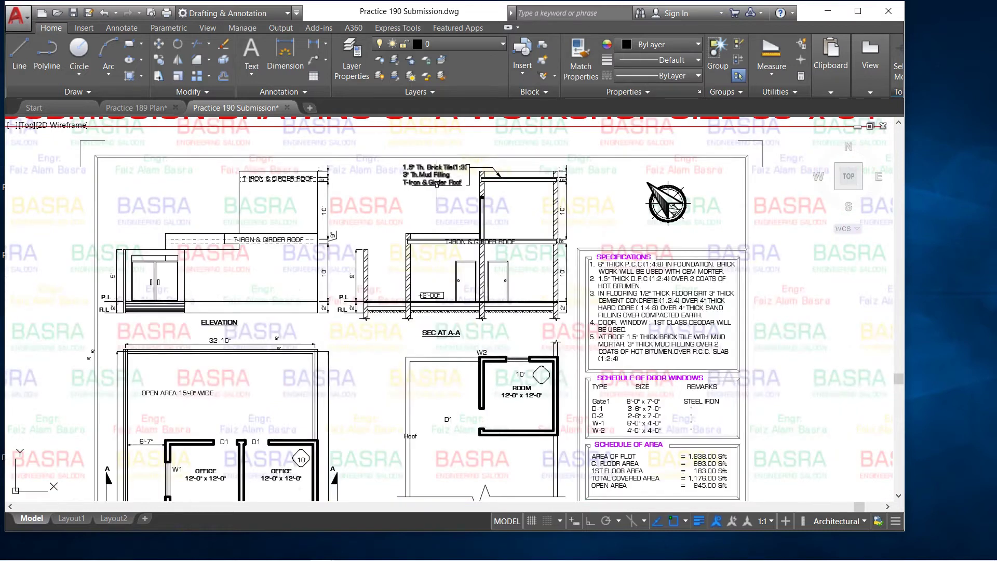
{"action": "scroll", "coordinate": [504, 322], "scroll_direction": "up", "scroll_amount": 2}
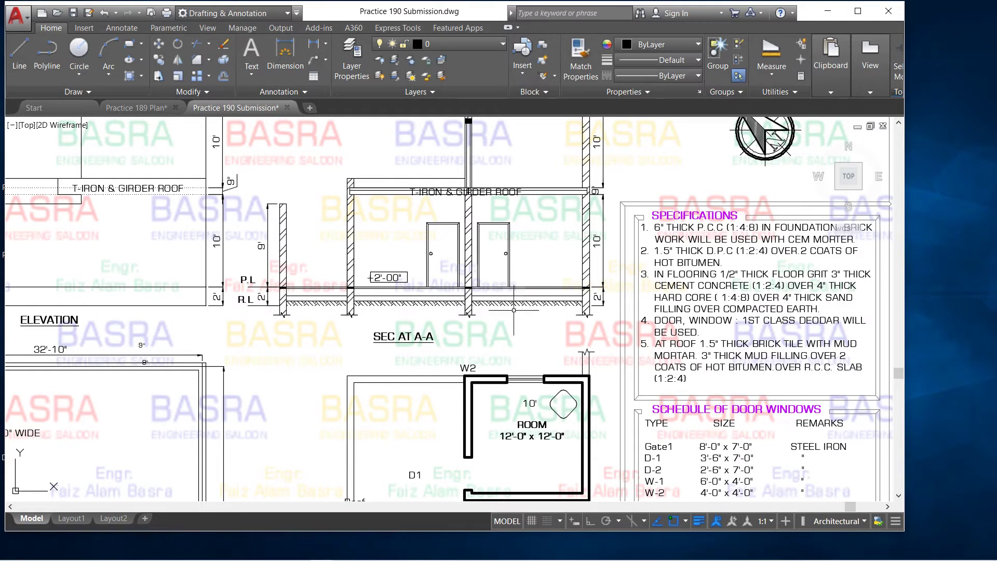
{"action": "scroll", "coordinate": [489, 297], "scroll_direction": "down", "scroll_amount": 4}
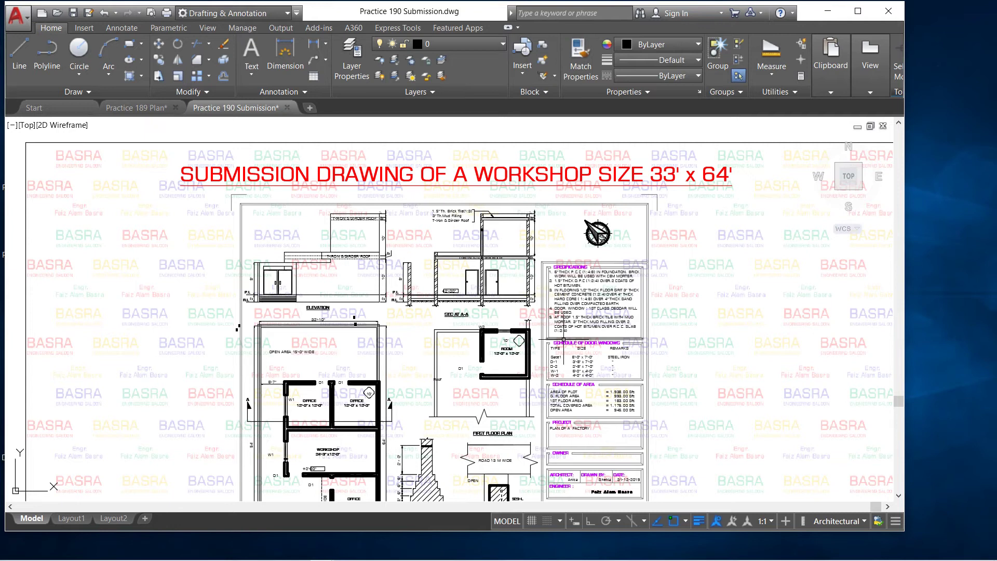
{"action": "scroll", "coordinate": [539, 285], "scroll_direction": "up", "scroll_amount": 4}
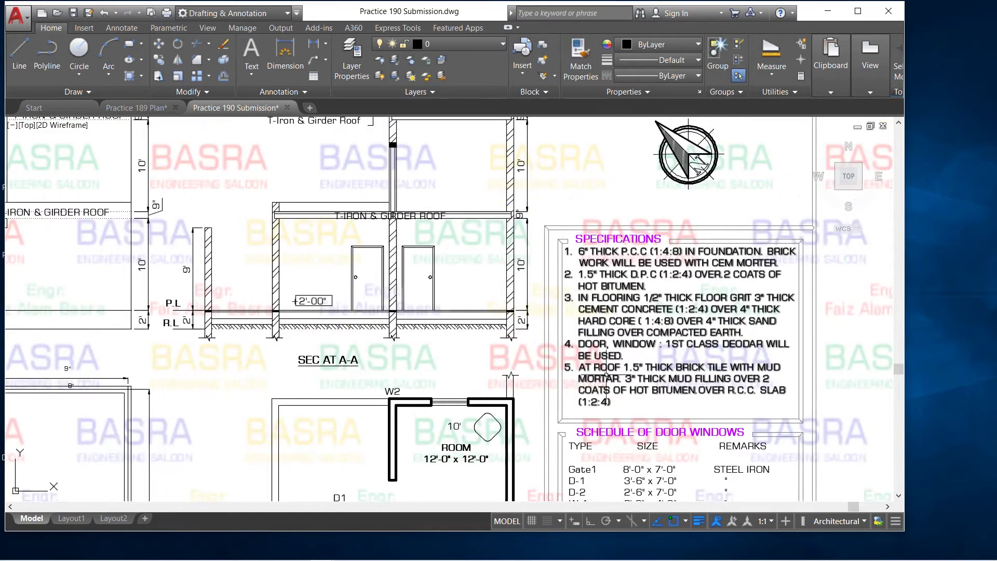
{"action": "scroll", "coordinate": [617, 397], "scroll_direction": "down", "scroll_amount": 4}
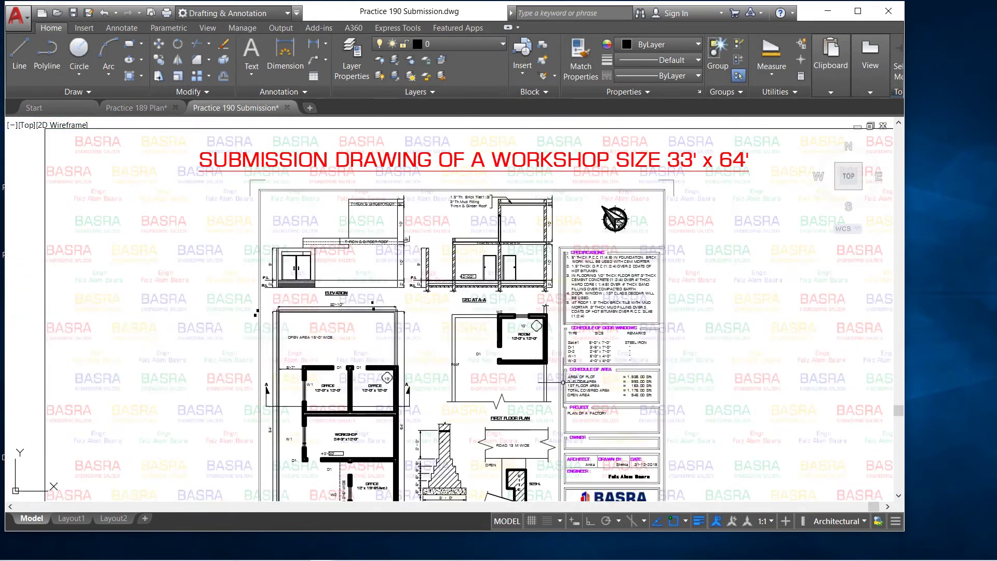
{"action": "scroll", "coordinate": [482, 388], "scroll_direction": "down", "scroll_amount": 2}
{"action": "scroll", "coordinate": [482, 387], "scroll_direction": "up", "scroll_amount": 3}
{"action": "scroll", "coordinate": [457, 363], "scroll_direction": "up", "scroll_amount": 2}
{"action": "scroll", "coordinate": [436, 332], "scroll_direction": "up", "scroll_amount": 2}
{"action": "scroll", "coordinate": [417, 304], "scroll_direction": "down", "scroll_amount": 3}
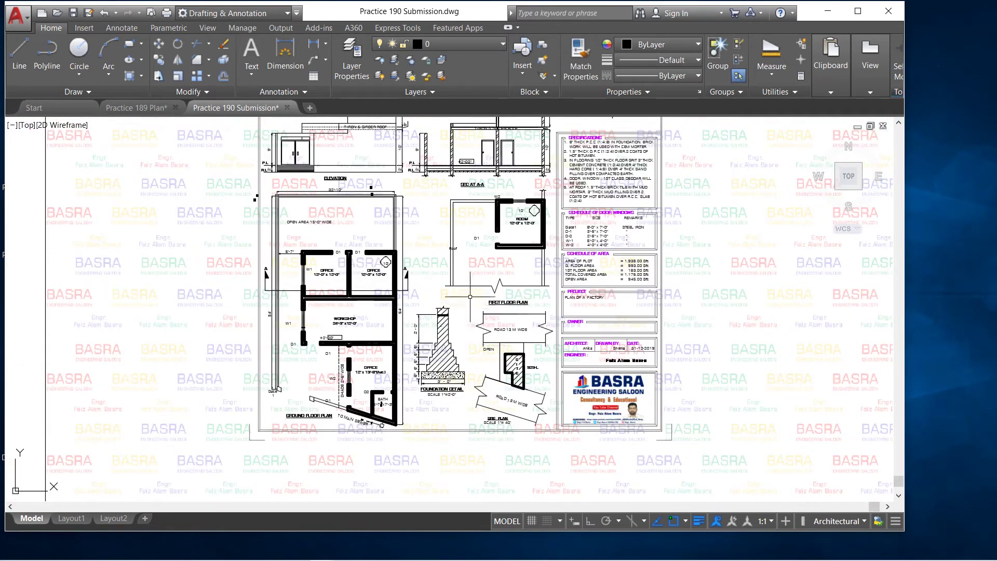
{"action": "scroll", "coordinate": [470, 297], "scroll_direction": "up", "scroll_amount": 3}
{"action": "scroll", "coordinate": [458, 290], "scroll_direction": "down", "scroll_amount": 3}
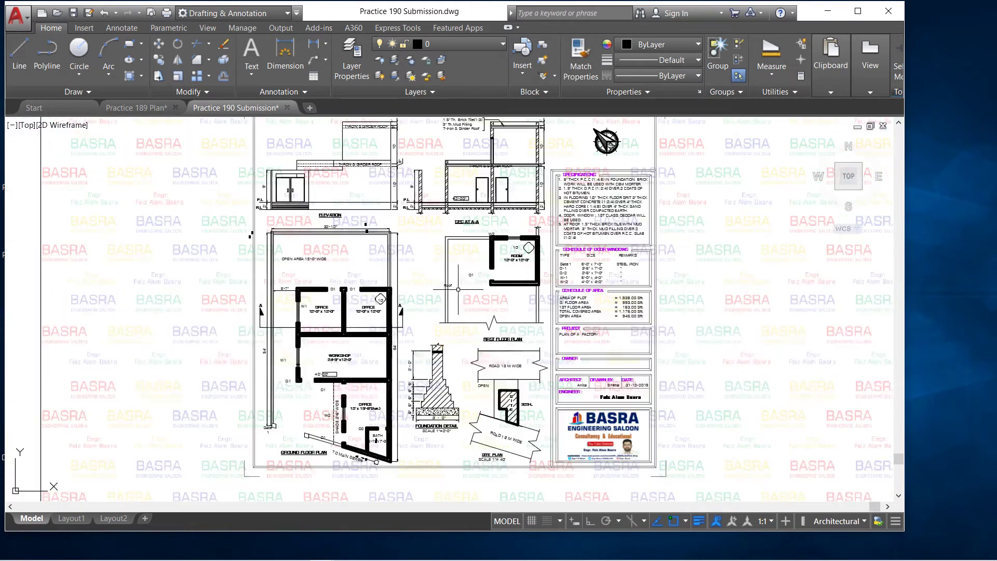
{"action": "scroll", "coordinate": [492, 427], "scroll_direction": "up", "scroll_amount": 4}
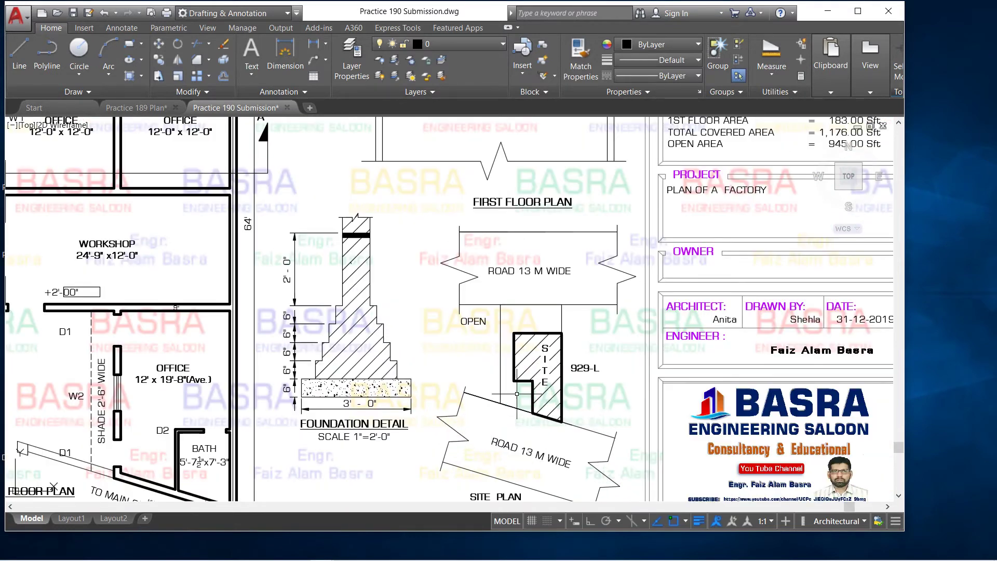
{"action": "scroll", "coordinate": [516, 393], "scroll_direction": "down", "scroll_amount": 3}
{"action": "scroll", "coordinate": [525, 389], "scroll_direction": "down", "scroll_amount": 2}
{"action": "scroll", "coordinate": [529, 386], "scroll_direction": "up", "scroll_amount": 2}
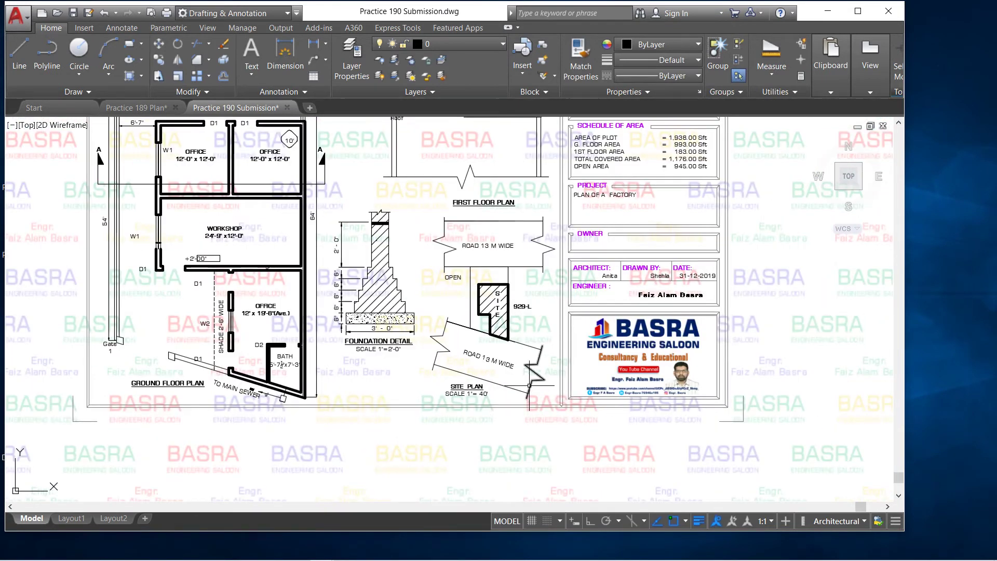
{"action": "scroll", "coordinate": [493, 310], "scroll_direction": "up", "scroll_amount": 2}
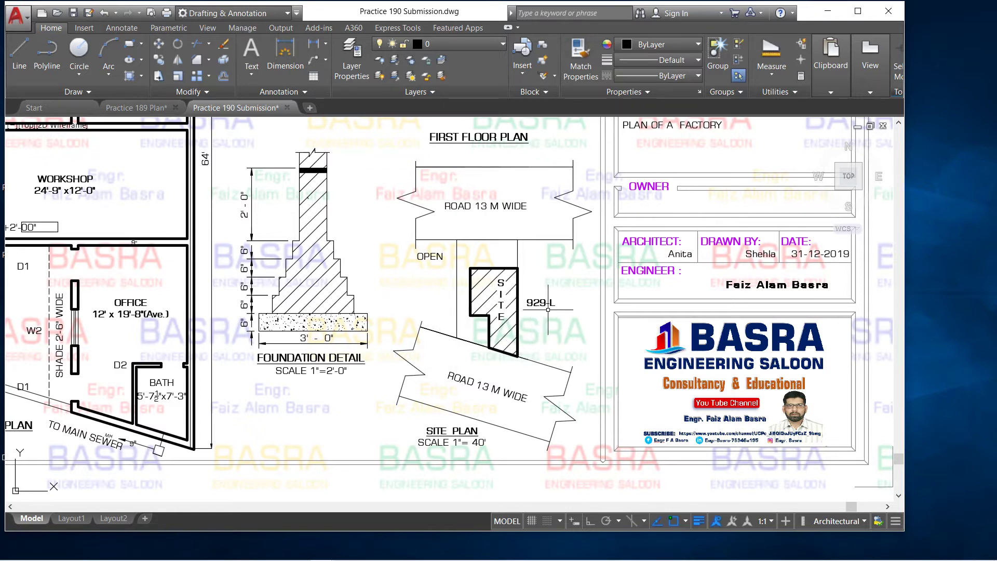
{"action": "scroll", "coordinate": [540, 312], "scroll_direction": "up", "scroll_amount": 2}
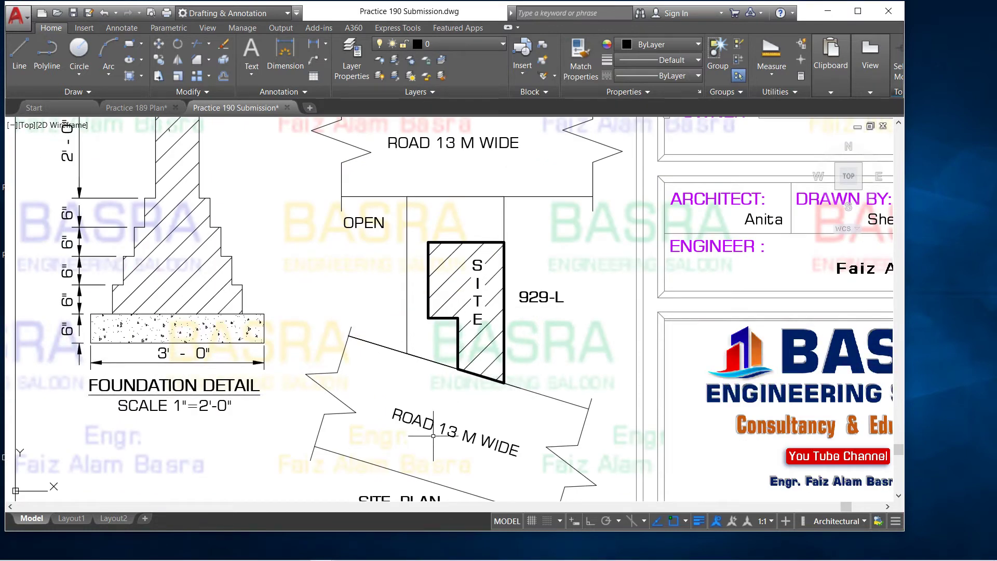
{"action": "scroll", "coordinate": [447, 371], "scroll_direction": "down", "scroll_amount": 2}
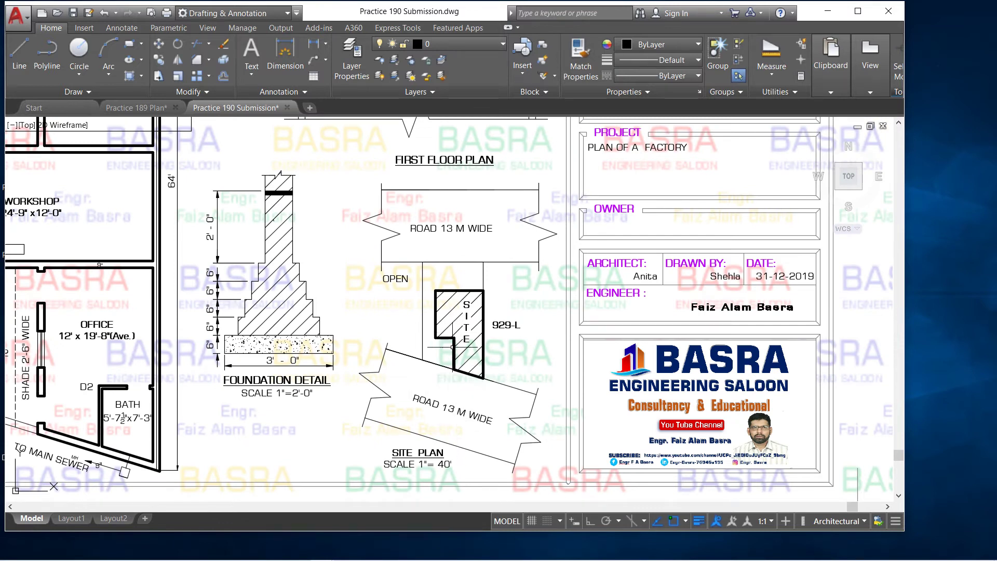
{"action": "scroll", "coordinate": [456, 380], "scroll_direction": "up", "scroll_amount": 2}
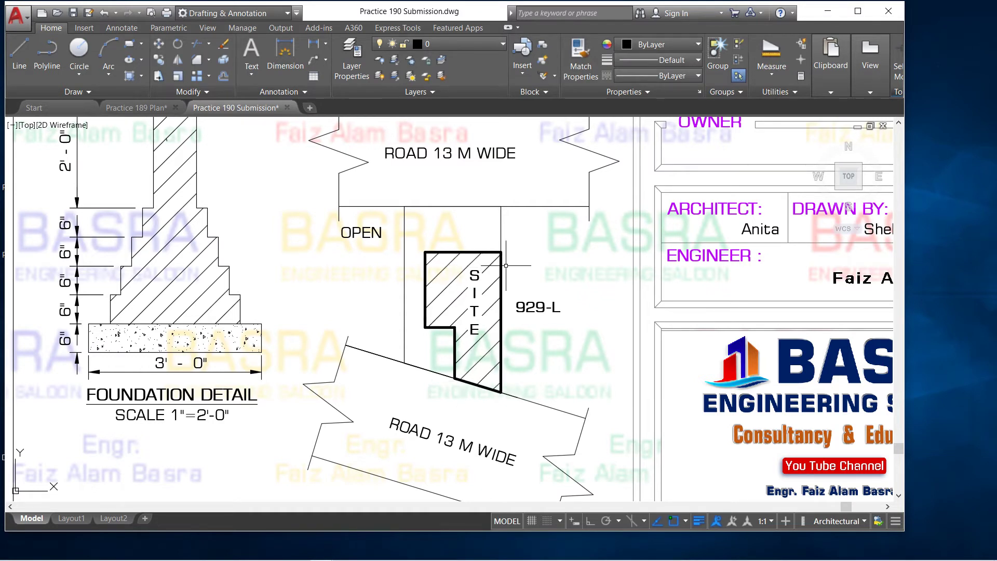
{"action": "scroll", "coordinate": [433, 250], "scroll_direction": "down", "scroll_amount": 3}
{"action": "scroll", "coordinate": [445, 272], "scroll_direction": "up", "scroll_amount": 1}
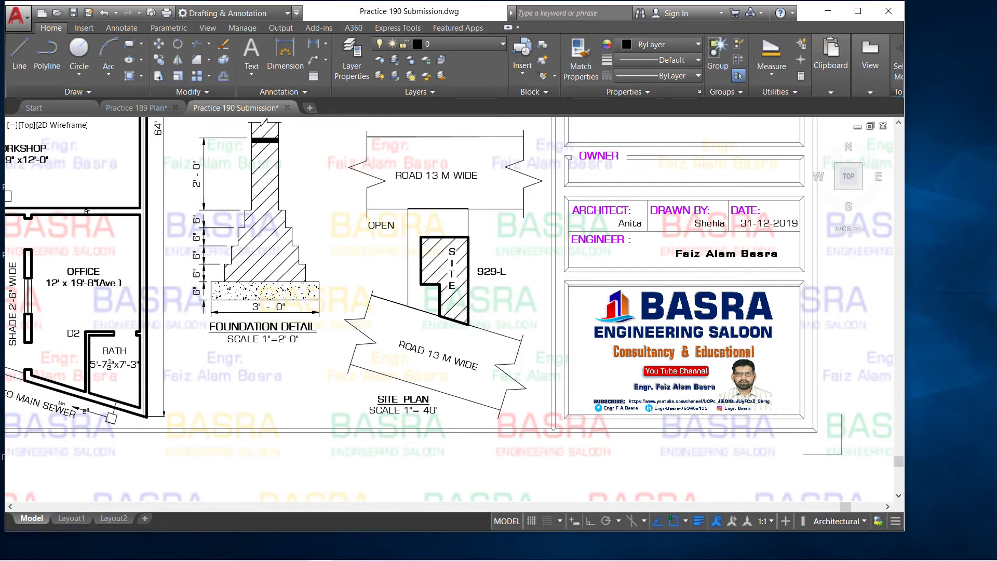
{"action": "scroll", "coordinate": [378, 422], "scroll_direction": "up", "scroll_amount": 4}
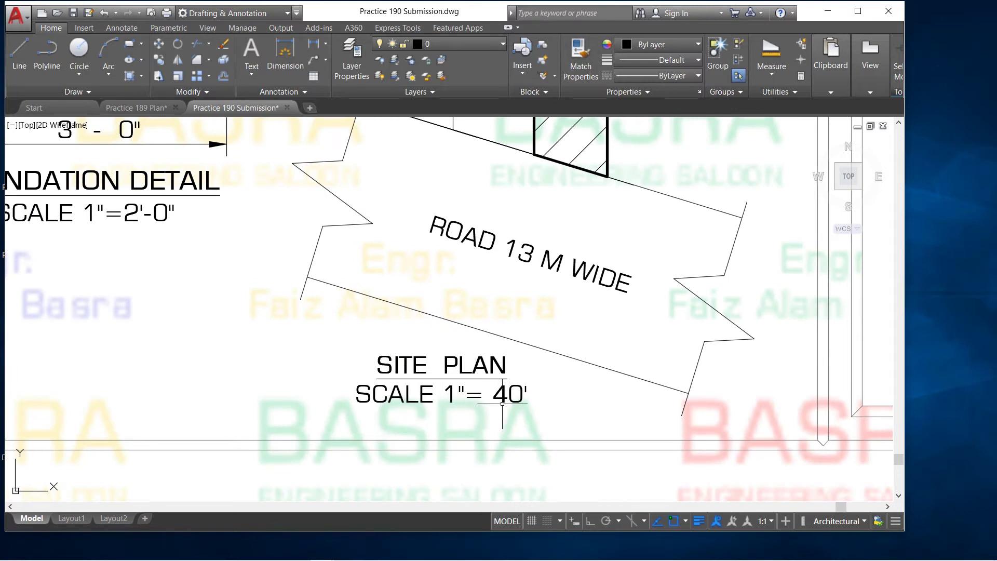
{"action": "scroll", "coordinate": [511, 401], "scroll_direction": "down", "scroll_amount": 2}
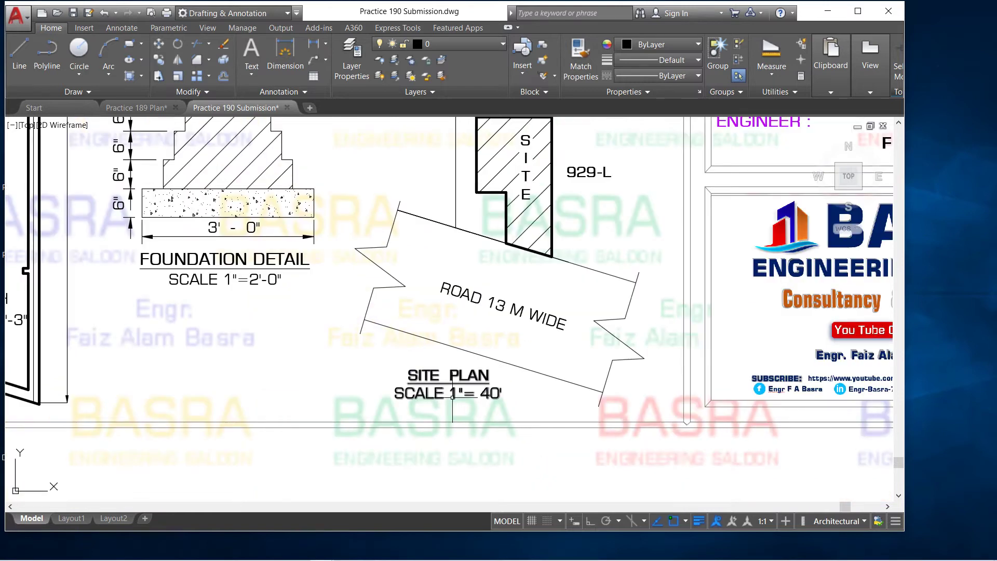
{"action": "scroll", "coordinate": [478, 396], "scroll_direction": "up", "scroll_amount": 2}
{"action": "scroll", "coordinate": [469, 391], "scroll_direction": "down", "scroll_amount": 2}
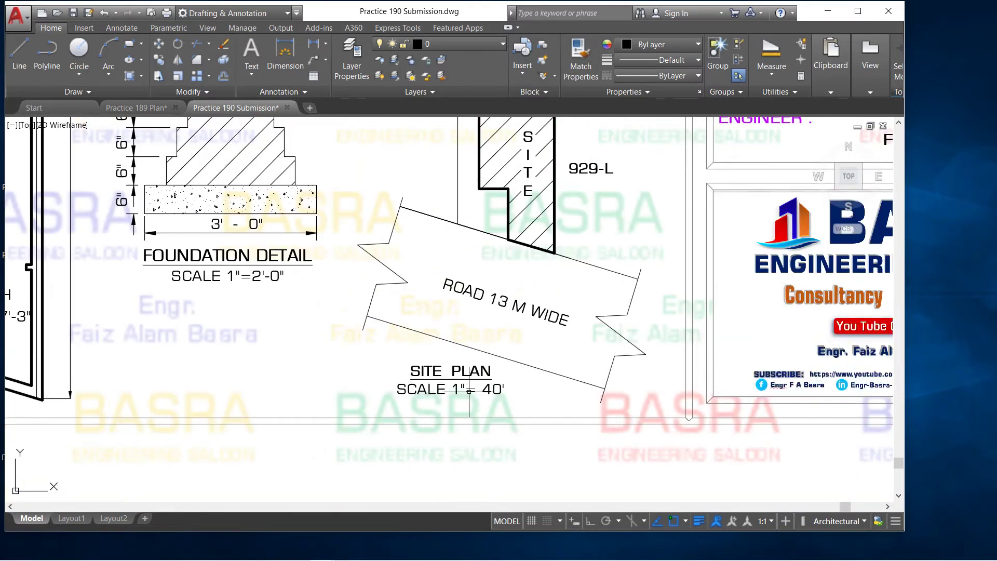
{"action": "scroll", "coordinate": [493, 270], "scroll_direction": "down", "scroll_amount": 3}
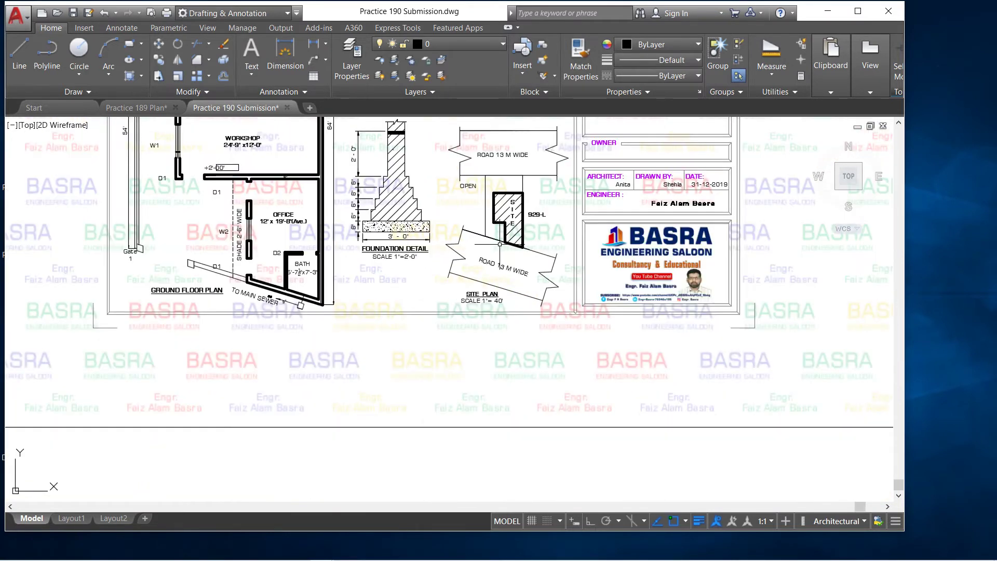
{"action": "scroll", "coordinate": [410, 224], "scroll_direction": "down", "scroll_amount": 2}
{"action": "scroll", "coordinate": [403, 202], "scroll_direction": "up", "scroll_amount": 4}
{"action": "scroll", "coordinate": [384, 280], "scroll_direction": "up", "scroll_amount": 2}
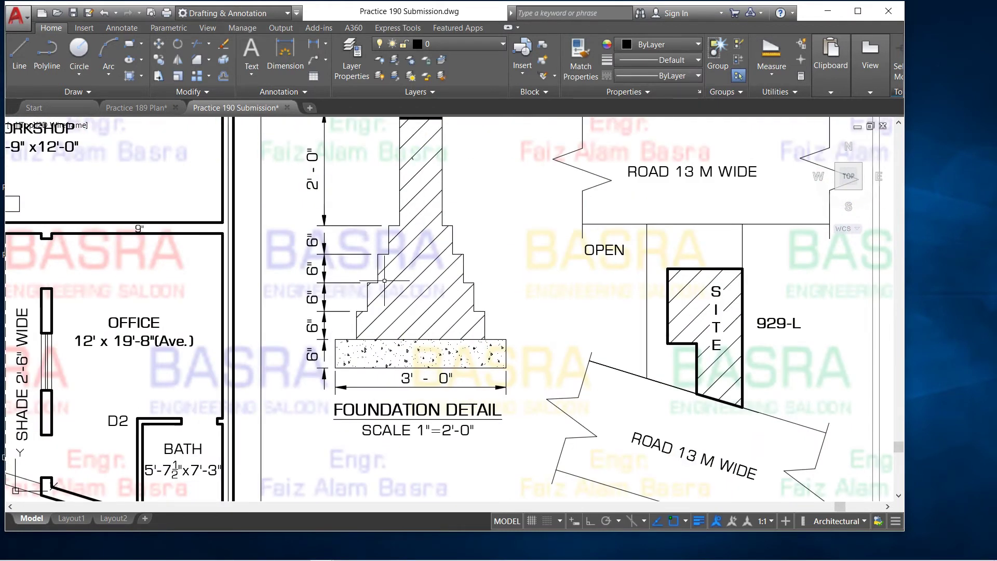
{"action": "scroll", "coordinate": [384, 319], "scroll_direction": "down", "scroll_amount": 2}
{"action": "scroll", "coordinate": [385, 322], "scroll_direction": "up", "scroll_amount": 2}
{"action": "left_click", "coordinate": [359, 359]}
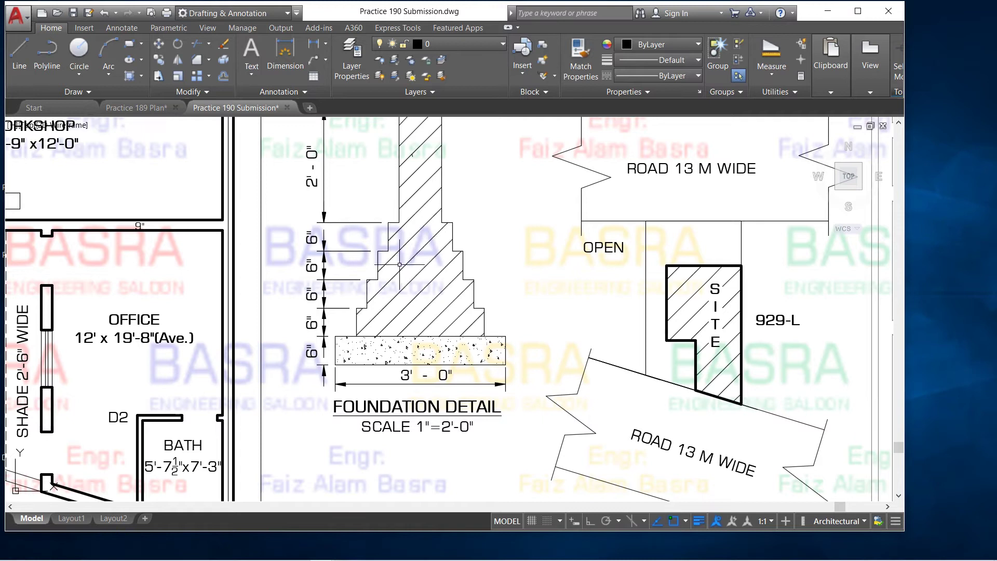
{"action": "scroll", "coordinate": [396, 276], "scroll_direction": "down", "scroll_amount": 2}
{"action": "scroll", "coordinate": [376, 196], "scroll_direction": "up", "scroll_amount": 2}
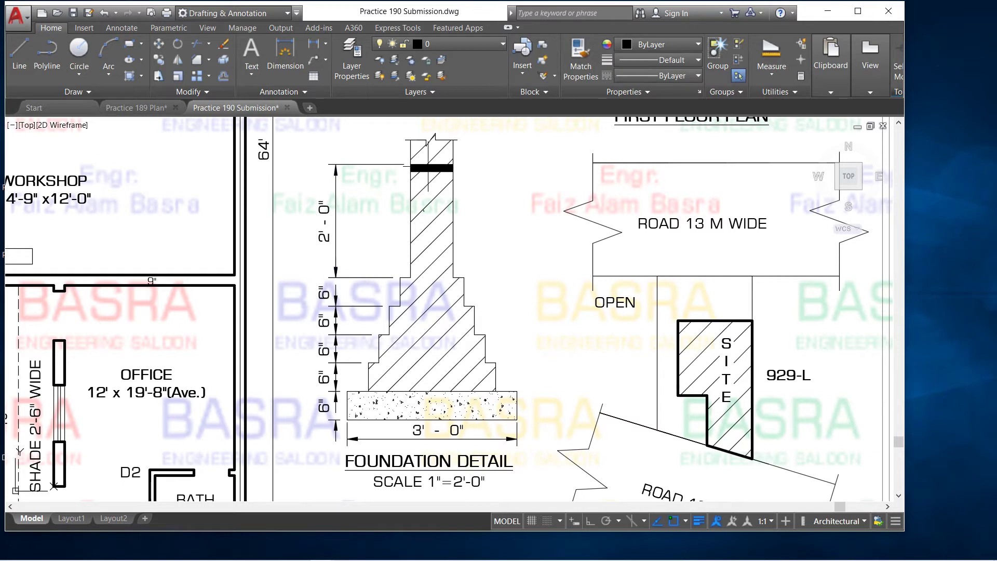
{"action": "scroll", "coordinate": [428, 167], "scroll_direction": "up", "scroll_amount": 2}
{"action": "scroll", "coordinate": [421, 237], "scroll_direction": "down", "scroll_amount": 2}
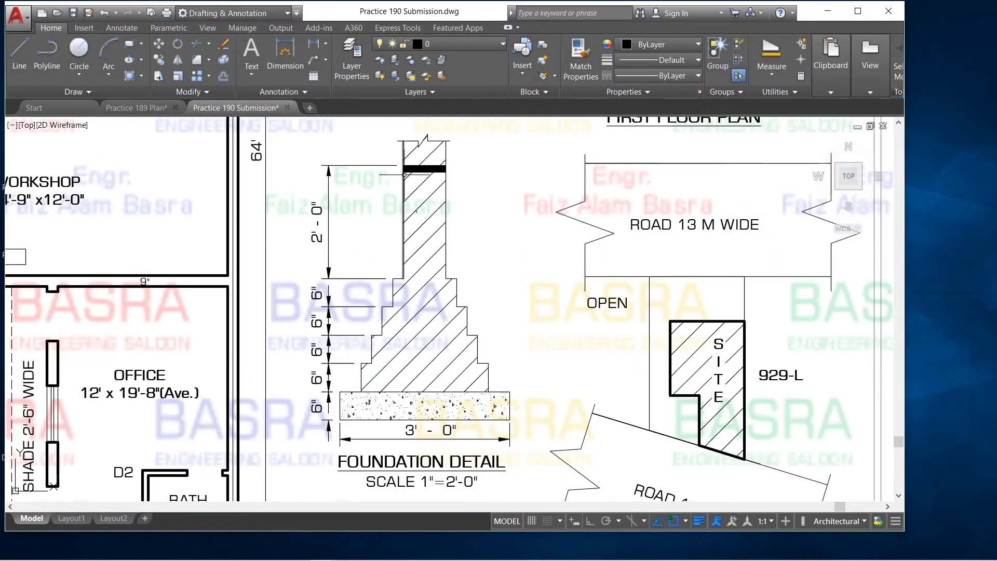
{"action": "scroll", "coordinate": [411, 182], "scroll_direction": "down", "scroll_amount": 2}
{"action": "scroll", "coordinate": [411, 181], "scroll_direction": "up", "scroll_amount": 2}
{"action": "scroll", "coordinate": [411, 181], "scroll_direction": "up", "scroll_amount": 2}
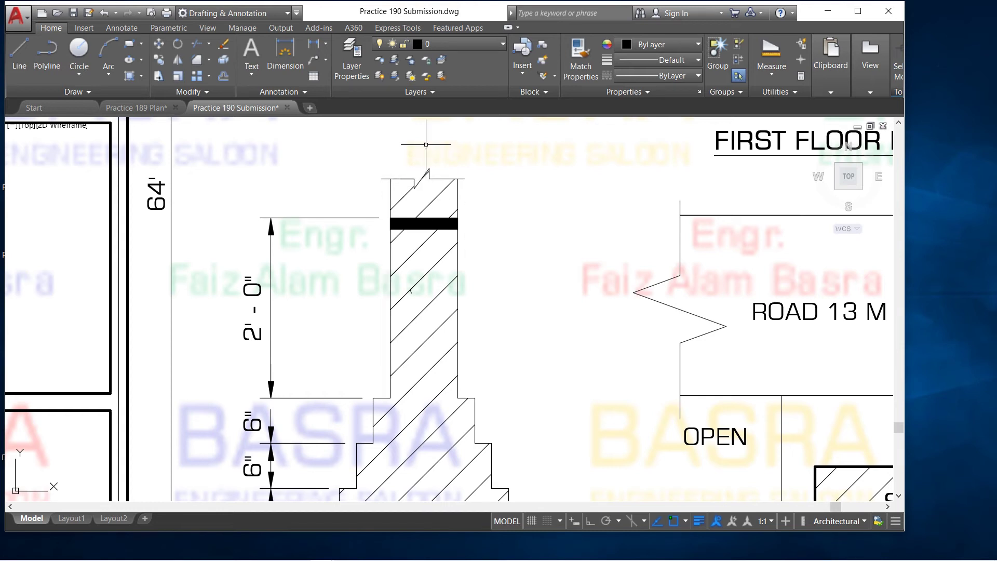
{"action": "scroll", "coordinate": [391, 206], "scroll_direction": "down", "scroll_amount": 4}
{"action": "scroll", "coordinate": [391, 206], "scroll_direction": "down", "scroll_amount": 4}
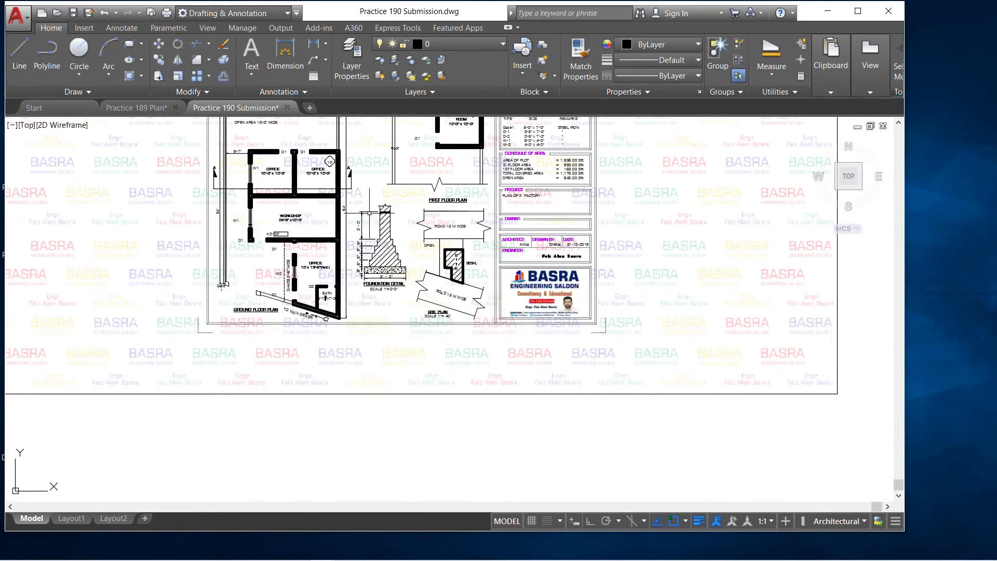
{"action": "scroll", "coordinate": [414, 206], "scroll_direction": "up", "scroll_amount": 2}
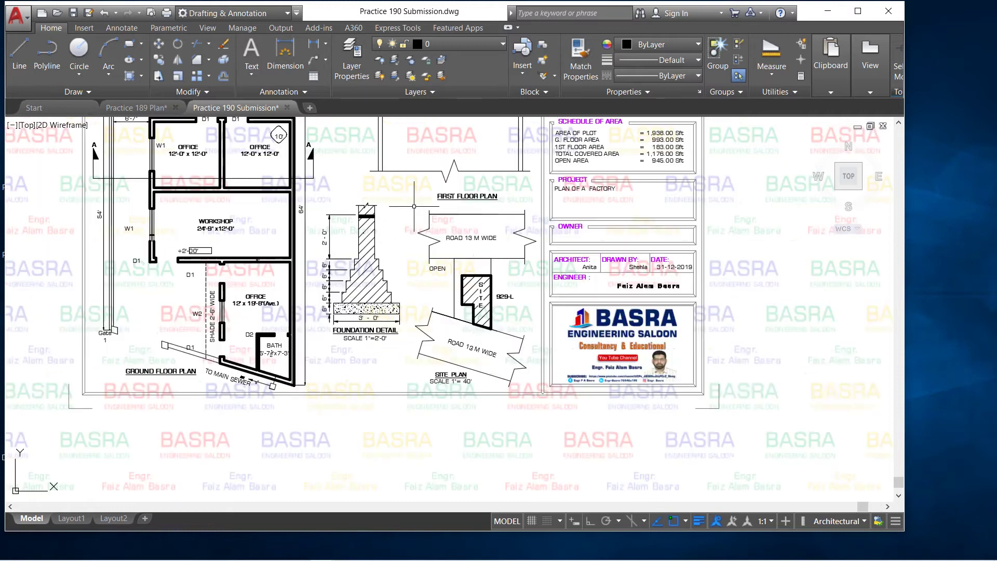
{"action": "scroll", "coordinate": [466, 245], "scroll_direction": "up", "scroll_amount": 2}
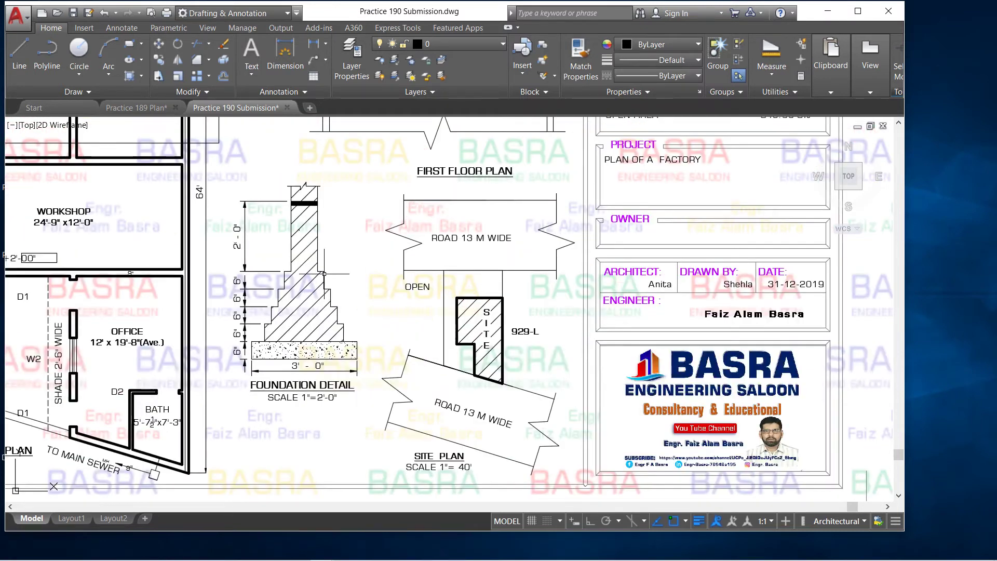
{"action": "scroll", "coordinate": [324, 273], "scroll_direction": "down", "scroll_amount": 2}
{"action": "scroll", "coordinate": [417, 202], "scroll_direction": "down", "scroll_amount": 4}
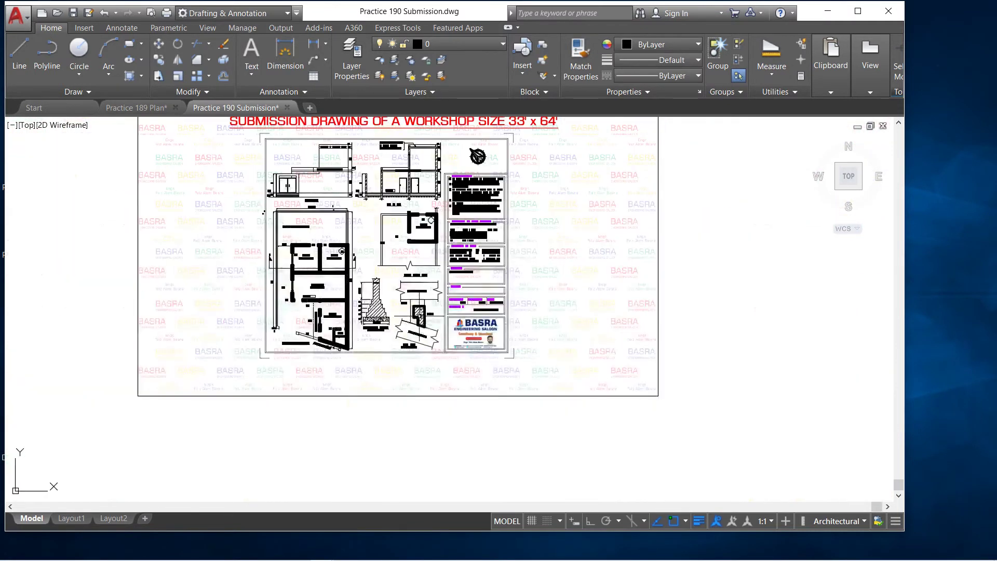
{"action": "scroll", "coordinate": [478, 151], "scroll_direction": "up", "scroll_amount": 2}
{"action": "scroll", "coordinate": [467, 153], "scroll_direction": "up", "scroll_amount": 2}
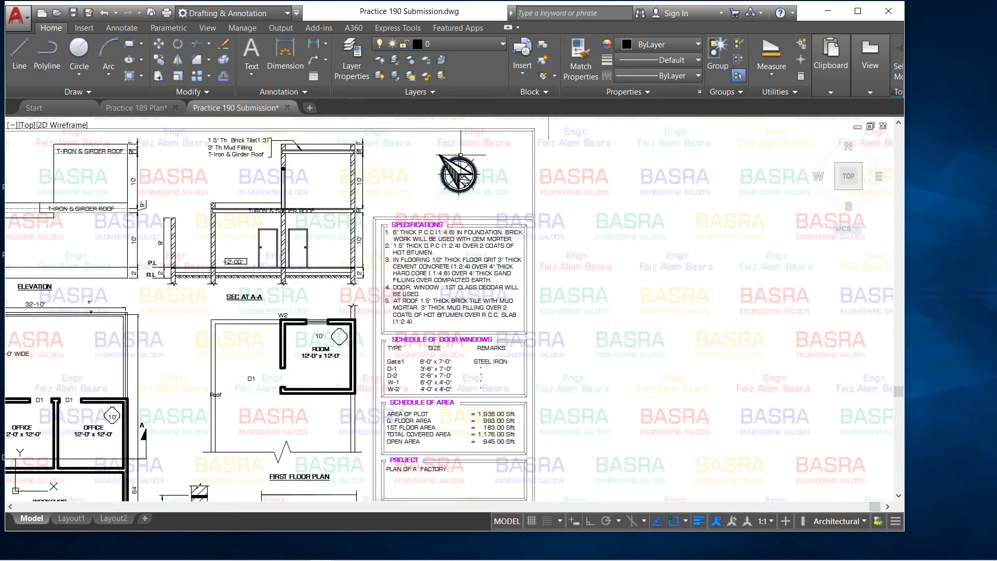
{"action": "scroll", "coordinate": [461, 155], "scroll_direction": "up", "scroll_amount": 2}
{"action": "scroll", "coordinate": [460, 155], "scroll_direction": "up", "scroll_amount": 2}
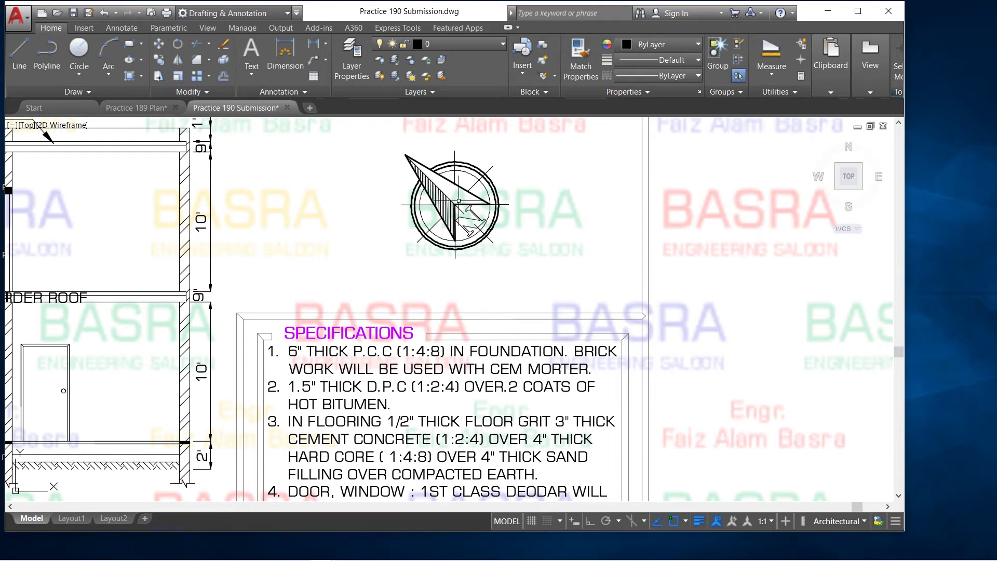
- Rotate the north arrow about its corner to a new angle above the Specifications list
{"action": "left_click", "coordinate": [180, 47]}
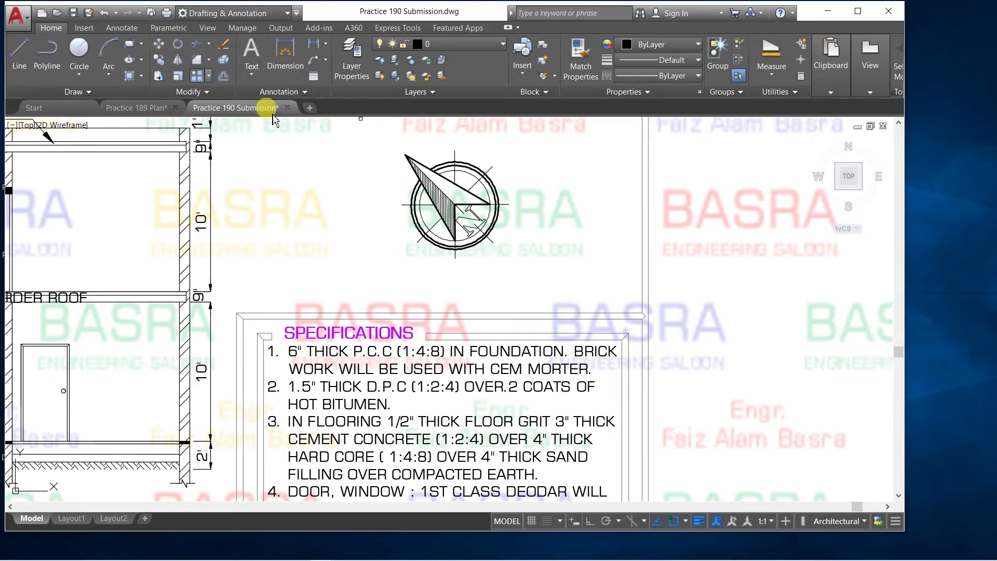
{"action": "left_click", "coordinate": [560, 264]}
{"action": "left_click", "coordinate": [377, 136]}
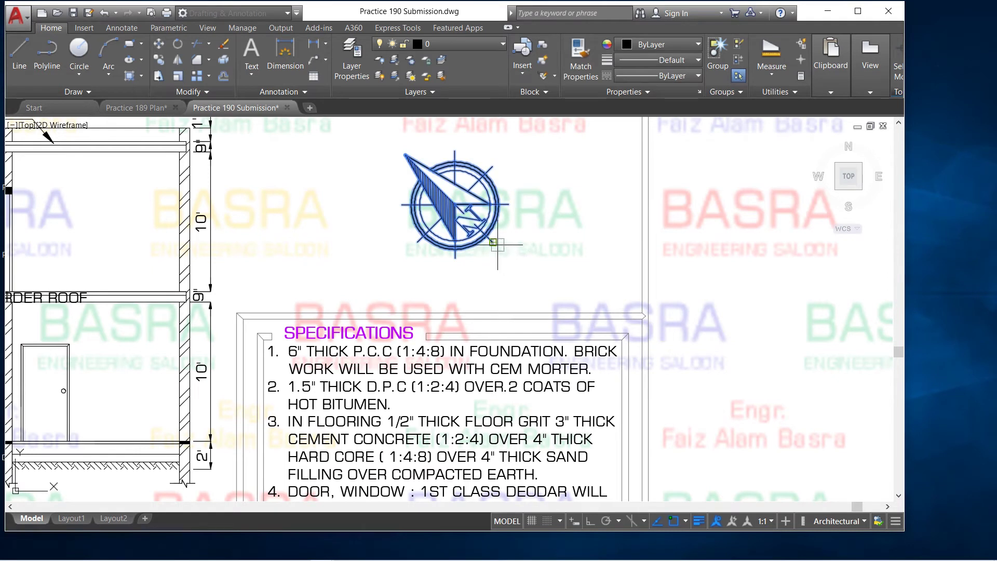
{"action": "left_click", "coordinate": [494, 243]}
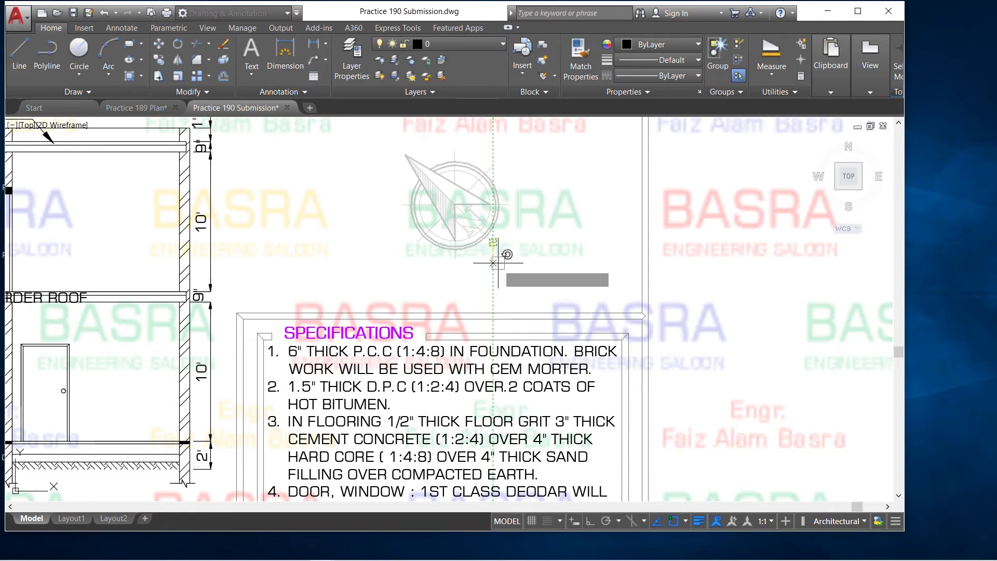
{"action": "left_click", "coordinate": [488, 208]}
{"action": "scroll", "coordinate": [485, 207], "scroll_direction": "down", "scroll_amount": 4}
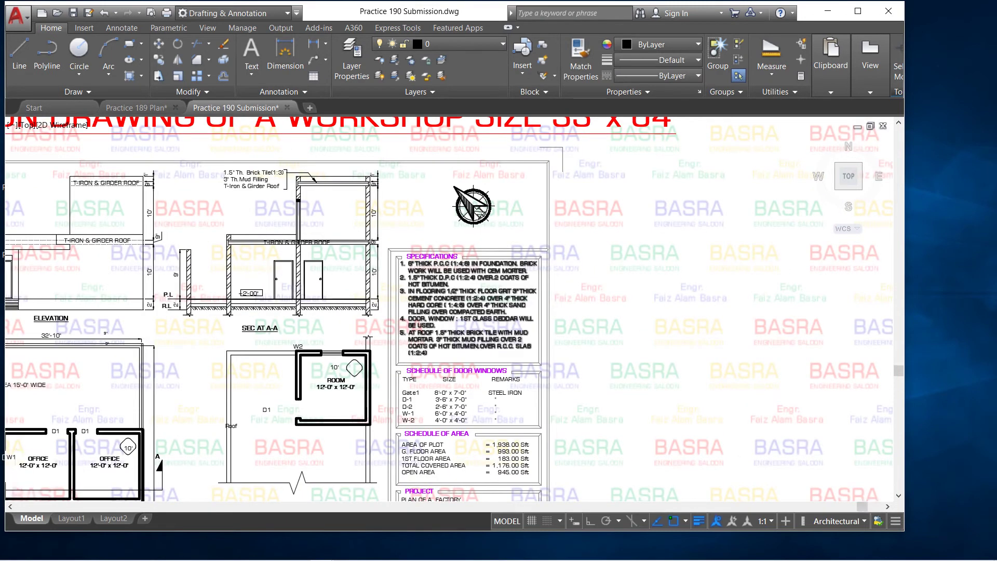
{"action": "scroll", "coordinate": [415, 277], "scroll_direction": "up", "scroll_amount": 4}
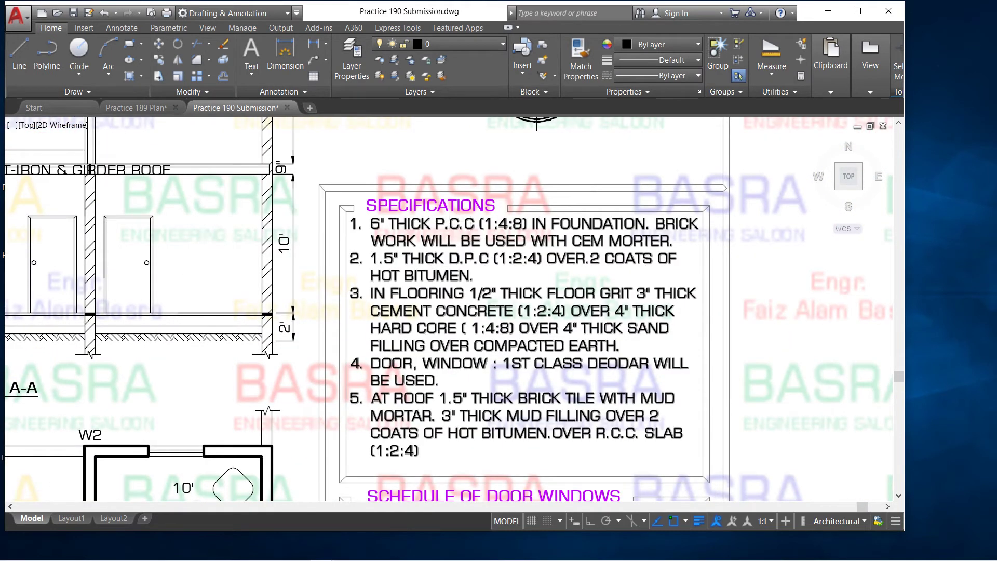
{"action": "scroll", "coordinate": [433, 266], "scroll_direction": "down", "scroll_amount": 3}
{"action": "scroll", "coordinate": [452, 258], "scroll_direction": "up", "scroll_amount": 3}
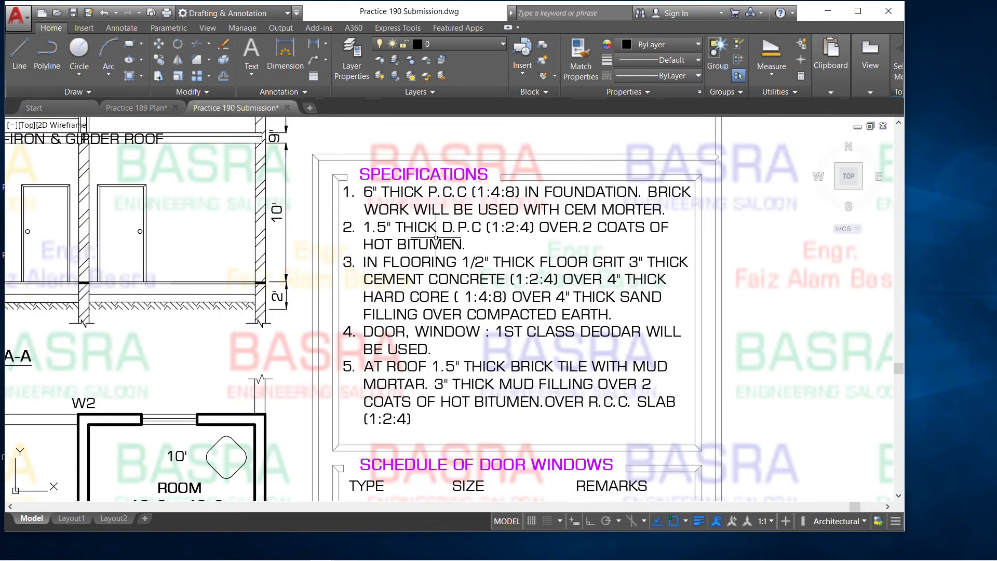
{"action": "scroll", "coordinate": [410, 219], "scroll_direction": "down", "scroll_amount": 2}
{"action": "scroll", "coordinate": [431, 234], "scroll_direction": "down", "scroll_amount": 2}
{"action": "scroll", "coordinate": [439, 240], "scroll_direction": "down", "scroll_amount": 2}
{"action": "scroll", "coordinate": [439, 239], "scroll_direction": "up", "scroll_amount": 2}
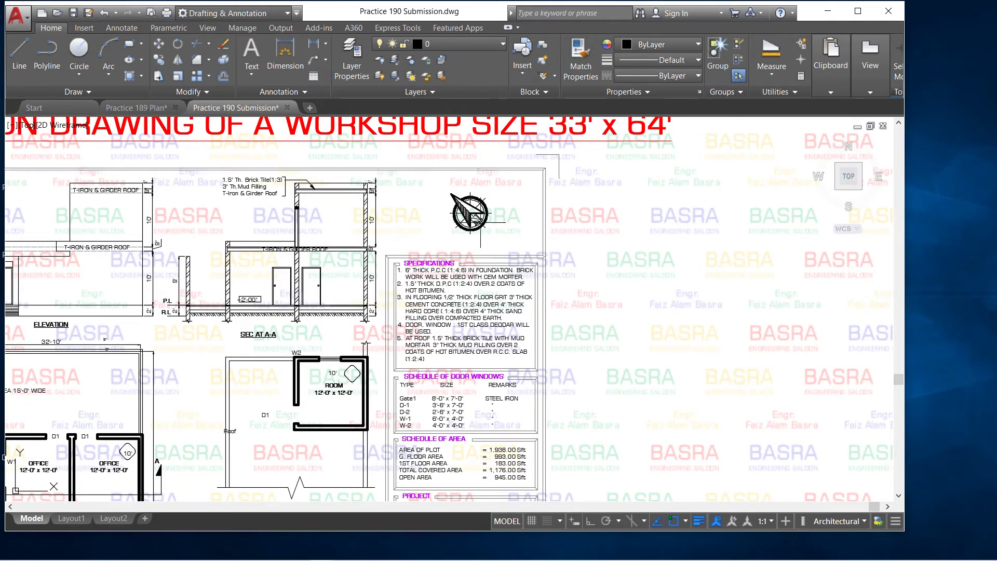
{"action": "scroll", "coordinate": [190, 226], "scroll_direction": "down", "scroll_amount": 1}
{"action": "scroll", "coordinate": [91, 202], "scroll_direction": "up", "scroll_amount": 1}
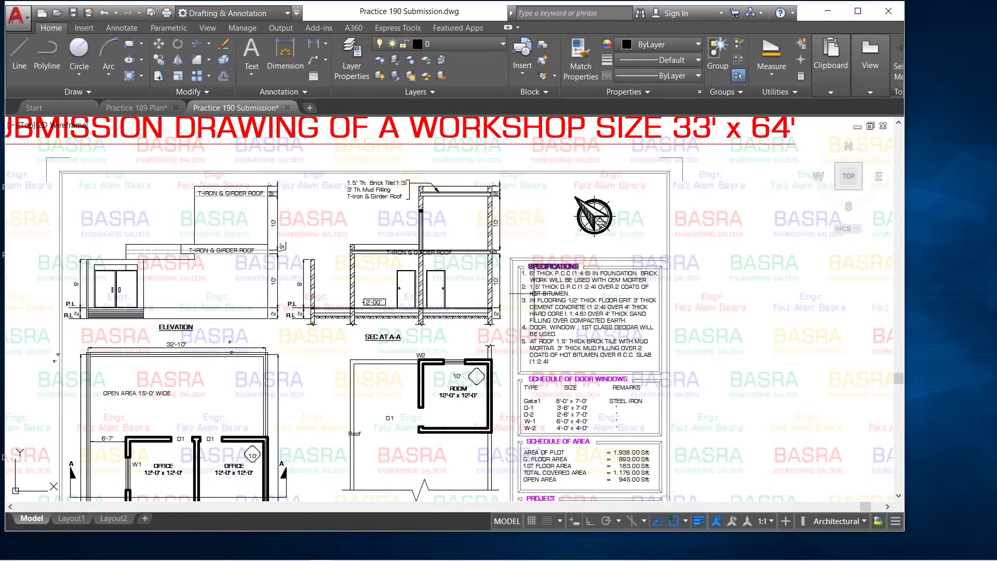
{"action": "scroll", "coordinate": [554, 283], "scroll_direction": "up", "scroll_amount": 2}
{"action": "scroll", "coordinate": [557, 281], "scroll_direction": "up", "scroll_amount": 2}
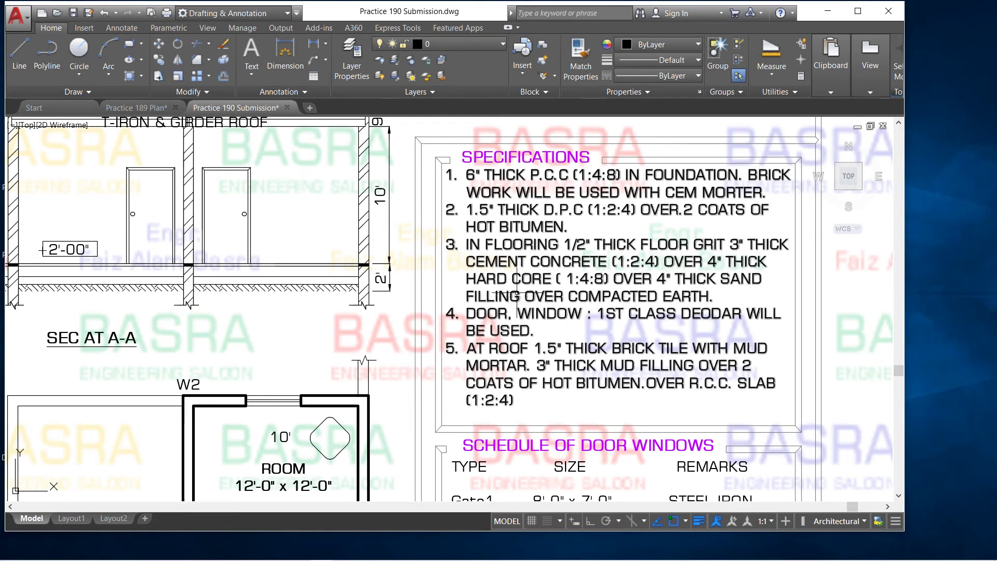
{"action": "scroll", "coordinate": [547, 299], "scroll_direction": "down", "scroll_amount": 2}
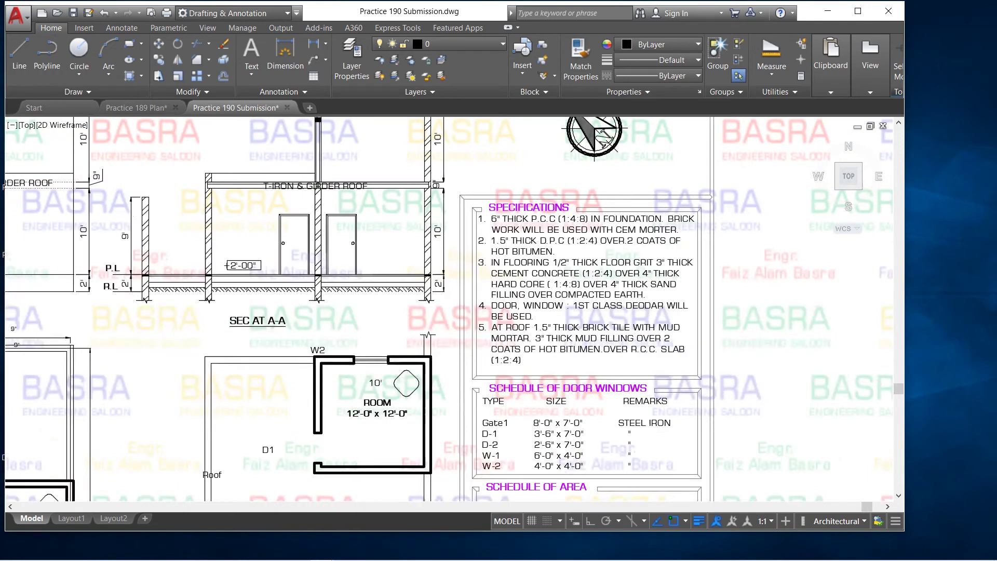
{"action": "scroll", "coordinate": [540, 467], "scroll_direction": "up", "scroll_amount": 2}
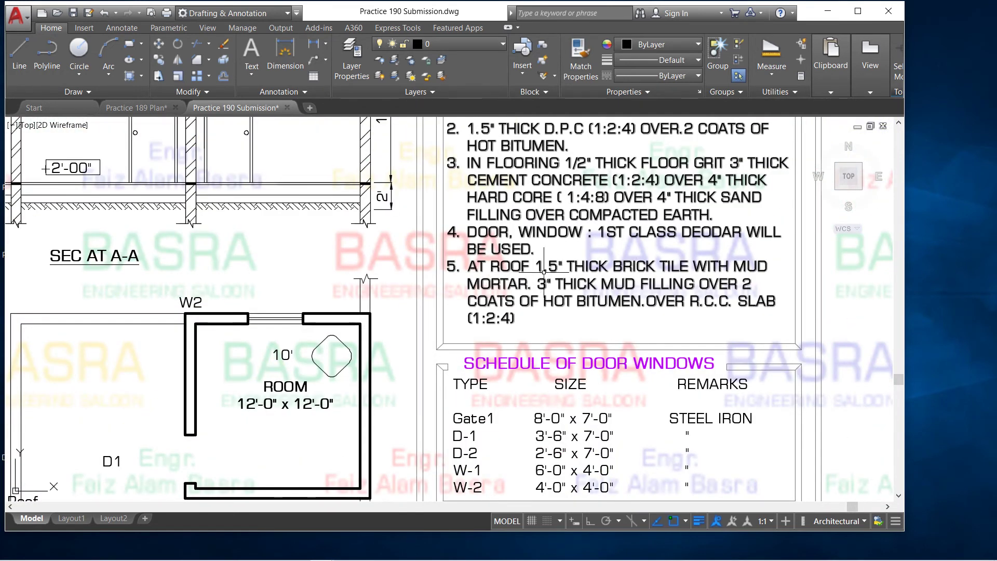
{"action": "scroll", "coordinate": [561, 278], "scroll_direction": "up", "scroll_amount": 2}
{"action": "scroll", "coordinate": [561, 278], "scroll_direction": "down", "scroll_amount": 2}
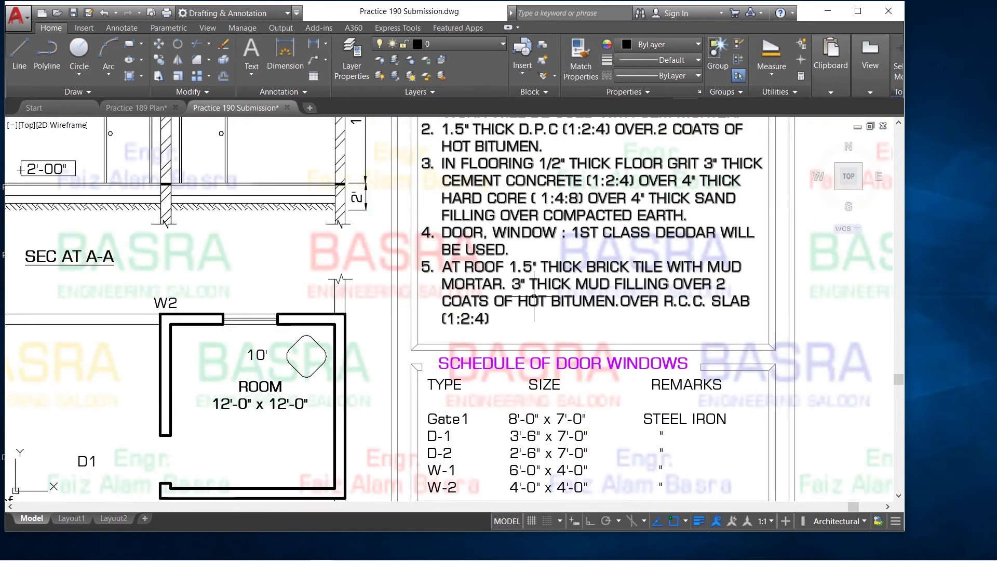
{"action": "scroll", "coordinate": [552, 266], "scroll_direction": "down", "scroll_amount": 4}
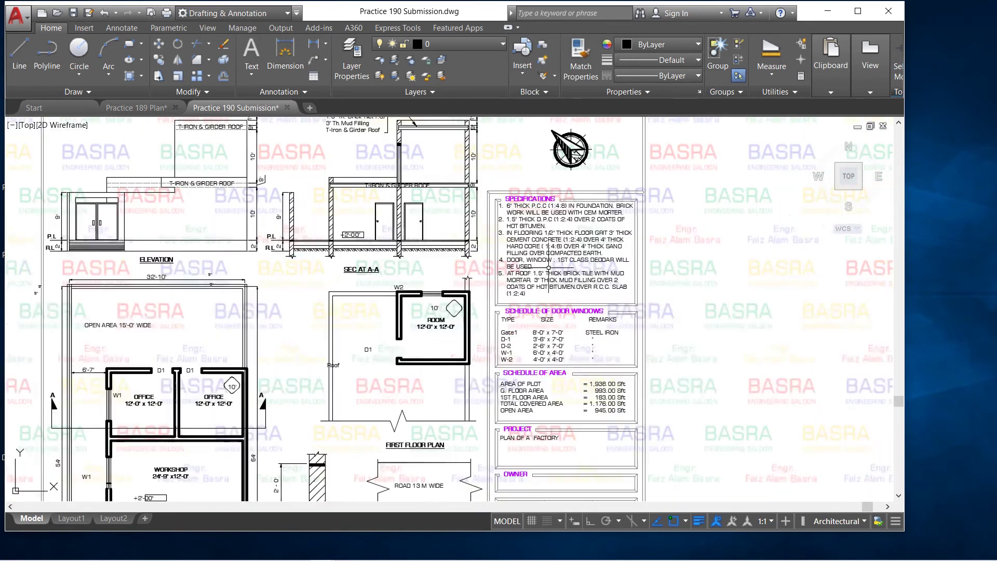
{"action": "scroll", "coordinate": [547, 356], "scroll_direction": "up", "scroll_amount": 4}
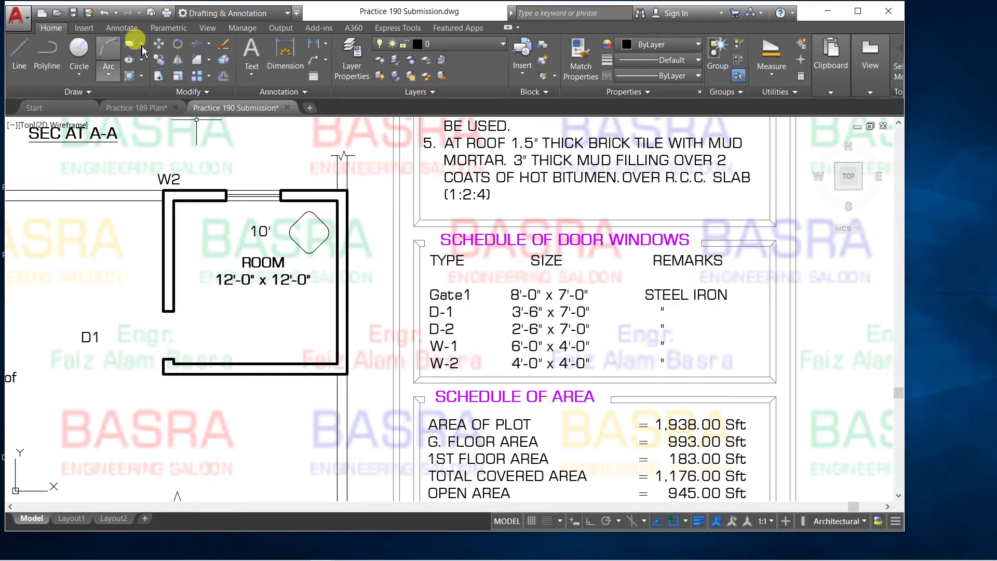
- Move the first-floor 10' label into its diamond marker and D1 beside the doorway
{"action": "left_click", "coordinate": [175, 76]}
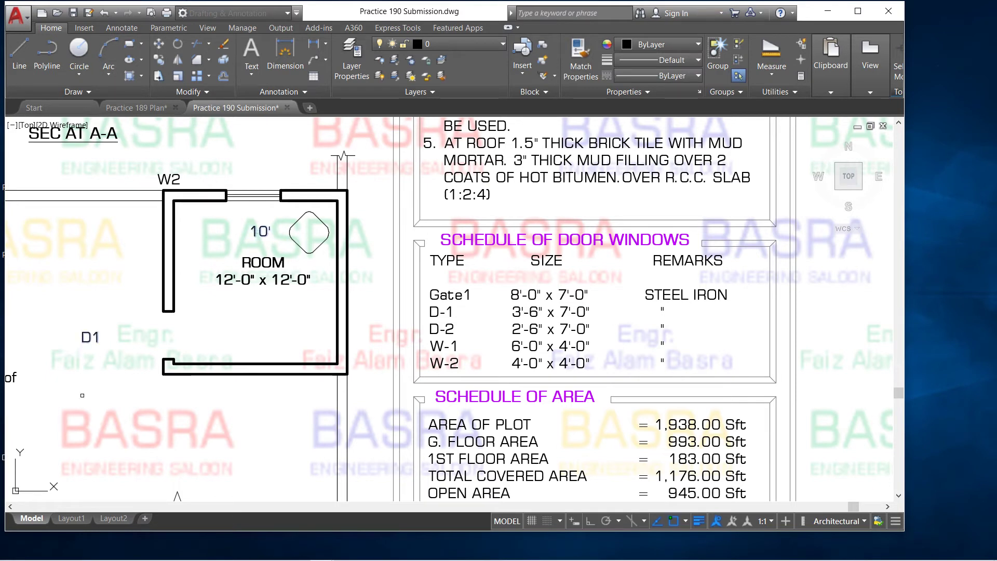
{"action": "left_click", "coordinate": [130, 399]}
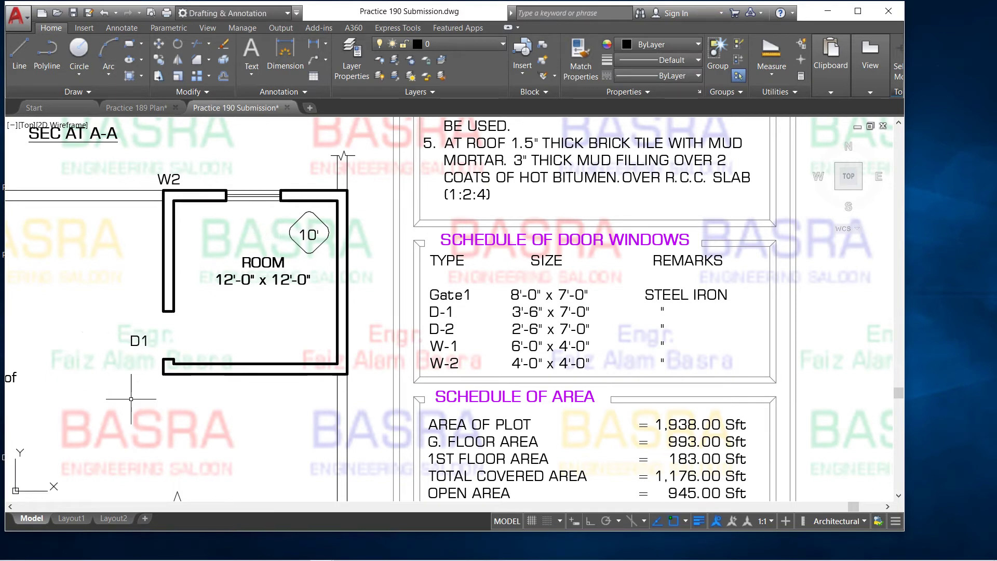
{"action": "left_click", "coordinate": [158, 43]}
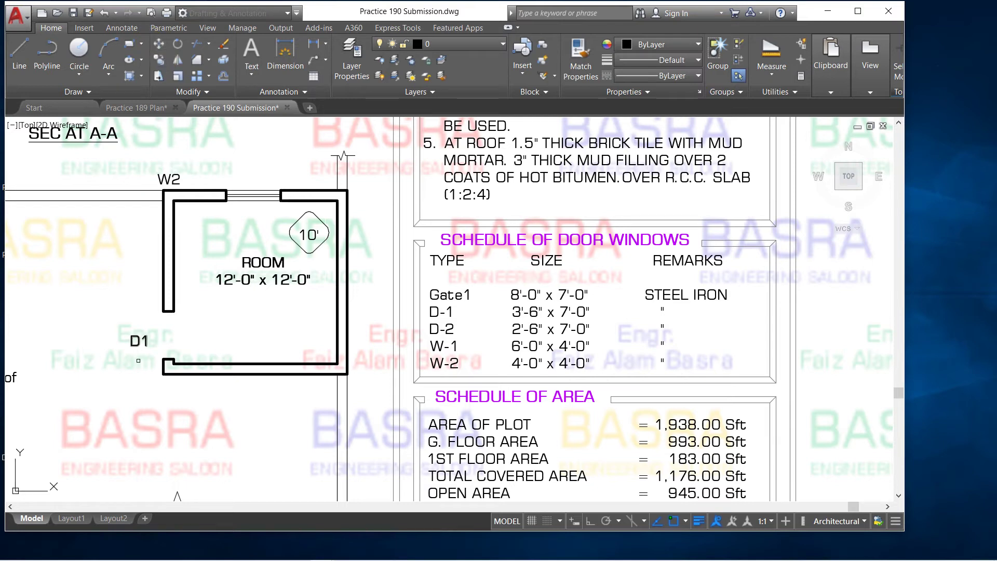
{"action": "left_click", "coordinate": [72, 288]}
{"action": "left_click", "coordinate": [94, 281]}
- Dismiss the Measure dropdown and zoom out to the floor plans and area schedule
{"action": "scroll", "coordinate": [632, 285], "scroll_direction": "down", "scroll_amount": 2}
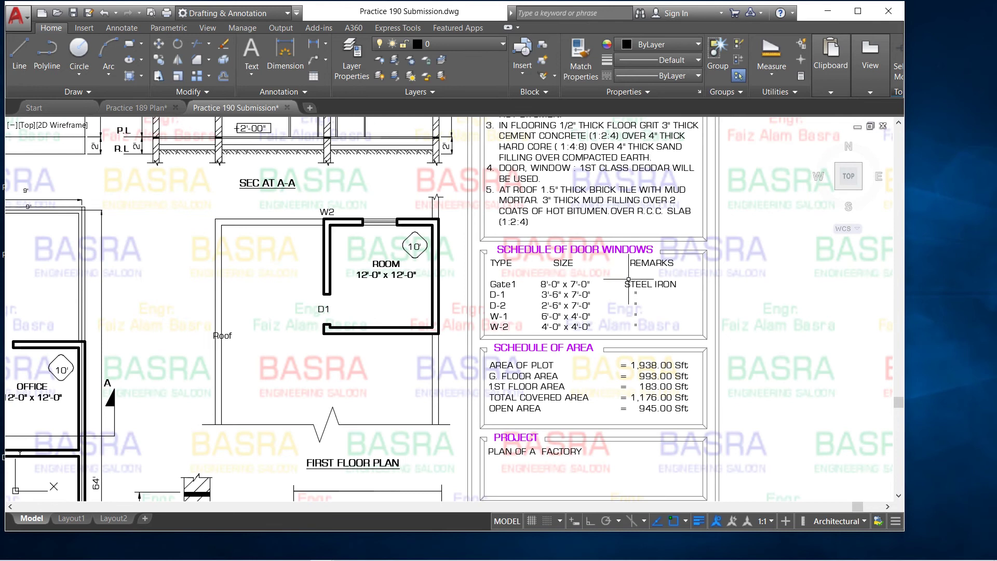
{"action": "scroll", "coordinate": [628, 280], "scroll_direction": "up", "scroll_amount": 2}
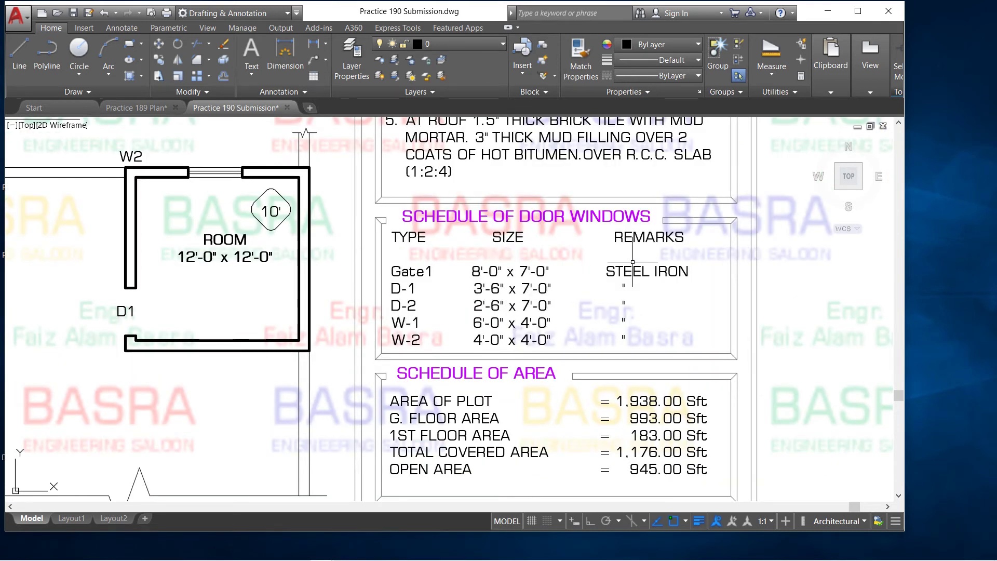
{"action": "scroll", "coordinate": [633, 262], "scroll_direction": "down", "scroll_amount": 2}
{"action": "scroll", "coordinate": [608, 429], "scroll_direction": "up", "scroll_amount": 4}
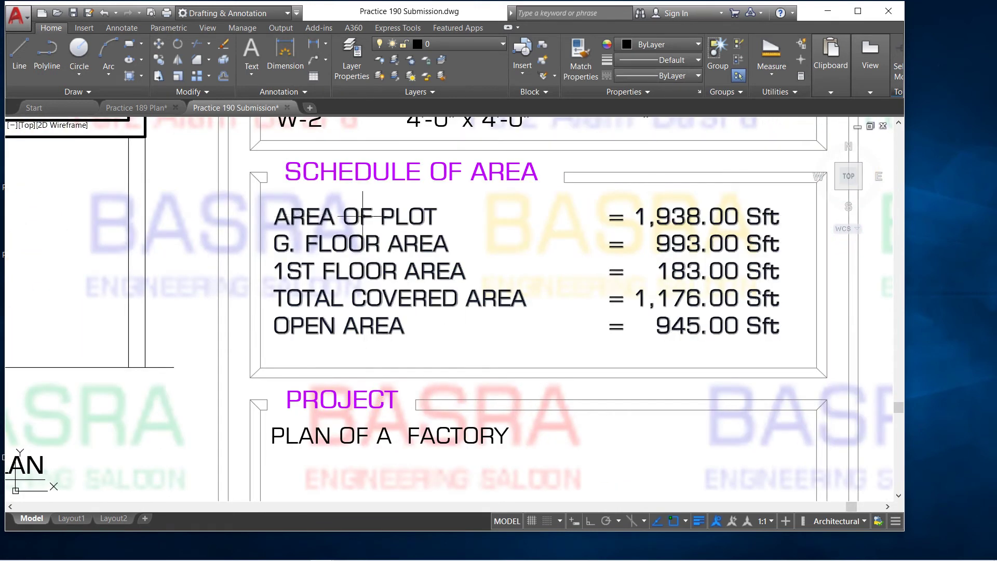
{"action": "scroll", "coordinate": [394, 220], "scroll_direction": "down", "scroll_amount": 2}
{"action": "scroll", "coordinate": [468, 232], "scroll_direction": "down", "scroll_amount": 1}
{"action": "scroll", "coordinate": [499, 237], "scroll_direction": "down", "scroll_amount": 1}
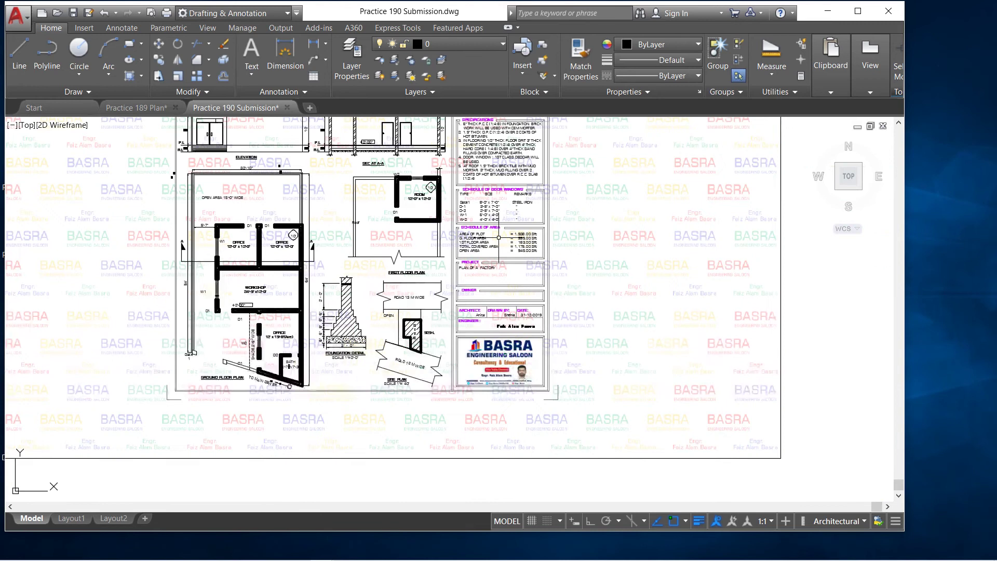
{"action": "left_click", "coordinate": [773, 74]}
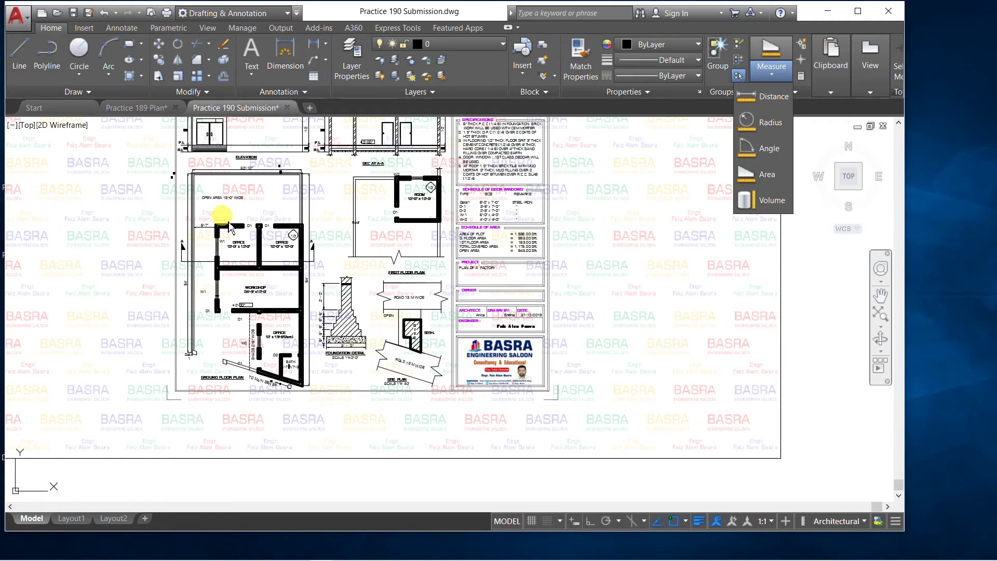
{"action": "left_click", "coordinate": [605, 216]}
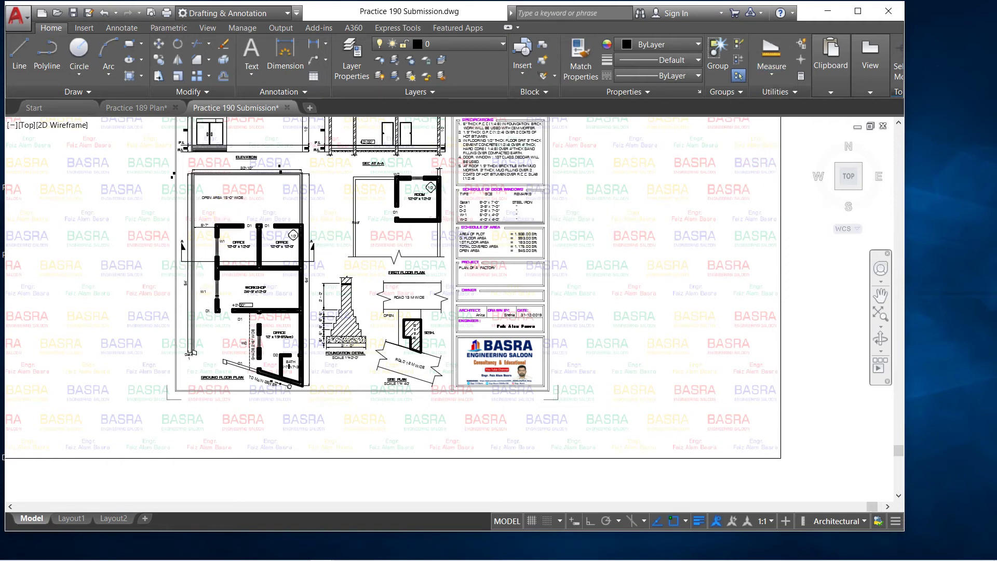
{"action": "scroll", "coordinate": [488, 226], "scroll_direction": "up", "scroll_amount": 4}
{"action": "scroll", "coordinate": [588, 253], "scroll_direction": "up", "scroll_amount": 2}
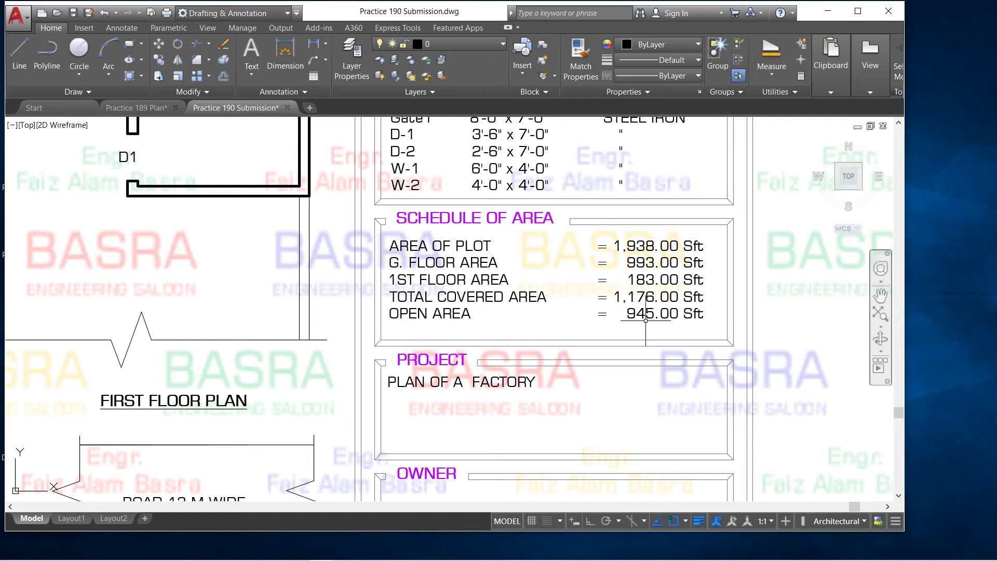
{"action": "scroll", "coordinate": [645, 319], "scroll_direction": "down", "scroll_amount": 2}
{"action": "scroll", "coordinate": [503, 361], "scroll_direction": "down", "scroll_amount": 2}
{"action": "scroll", "coordinate": [503, 361], "scroll_direction": "down", "scroll_amount": 2}
{"action": "scroll", "coordinate": [506, 360], "scroll_direction": "up", "scroll_amount": 2}
{"action": "scroll", "coordinate": [486, 443], "scroll_direction": "up", "scroll_amount": 1}
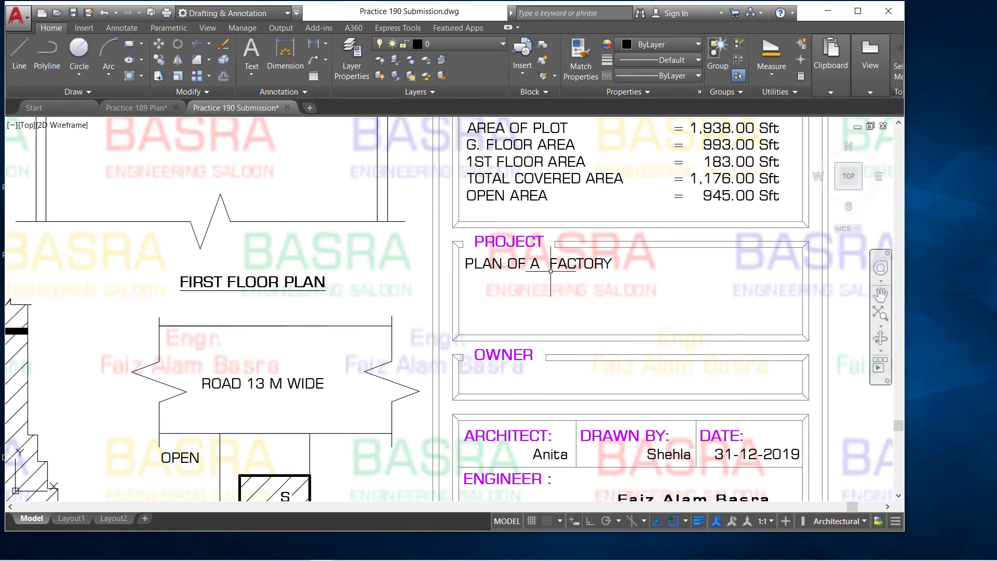
- Replace FACTORY with WORKSHOP in the title block's PLAN OF A FACTORY text
{"action": "left_click", "coordinate": [568, 265]}
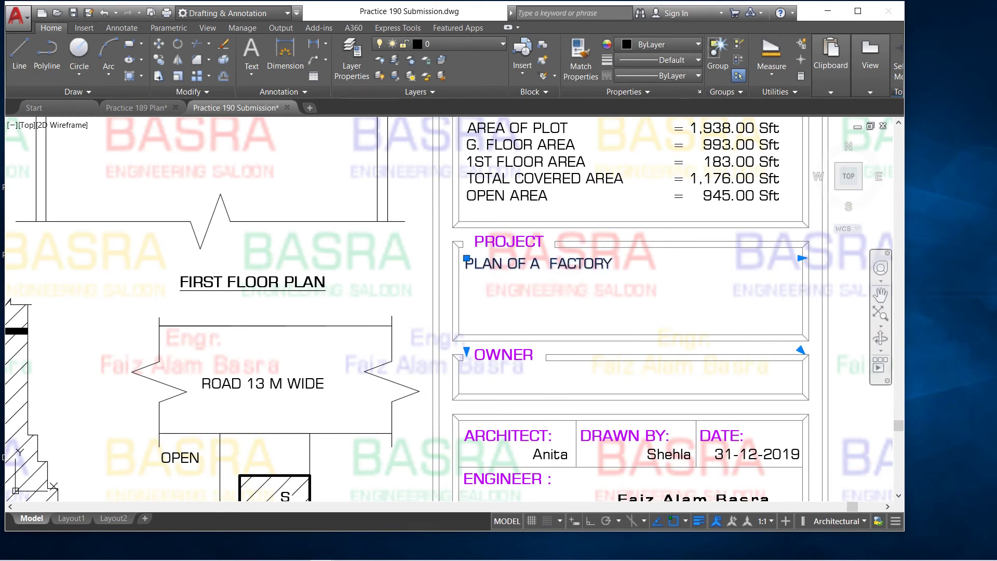
{"action": "double_click", "coordinate": [617, 264]}
{"action": "left_click_drag", "start_coordinate": [613, 264], "coordinate": [552, 267]}
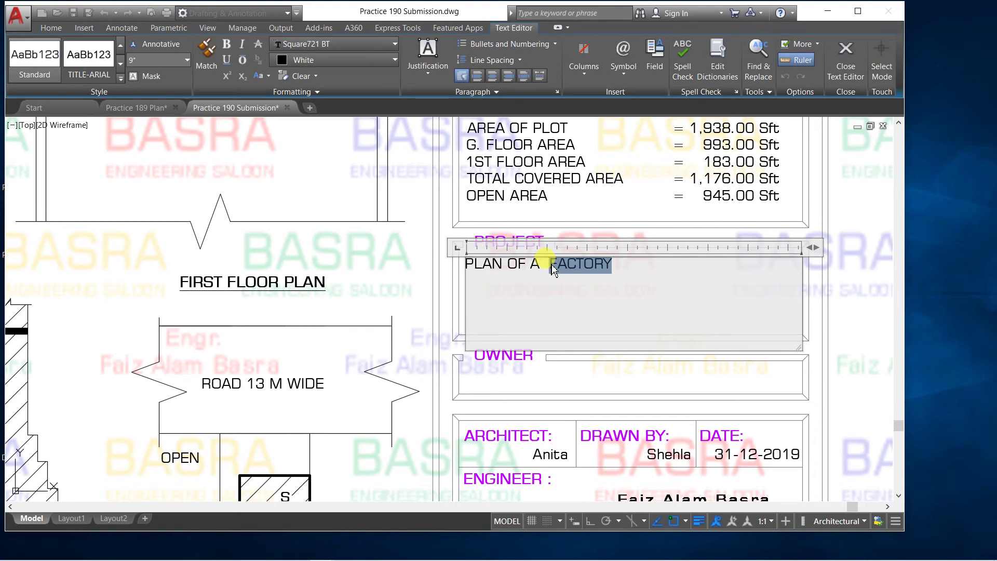
{"action": "type", "text": "W"}
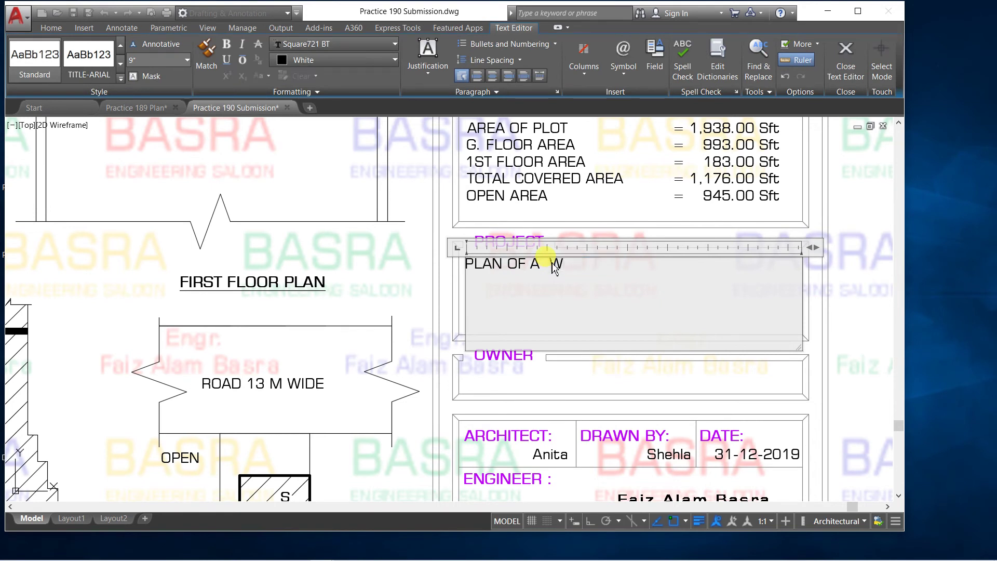
{"action": "type", "text": "ORKSHOP"}
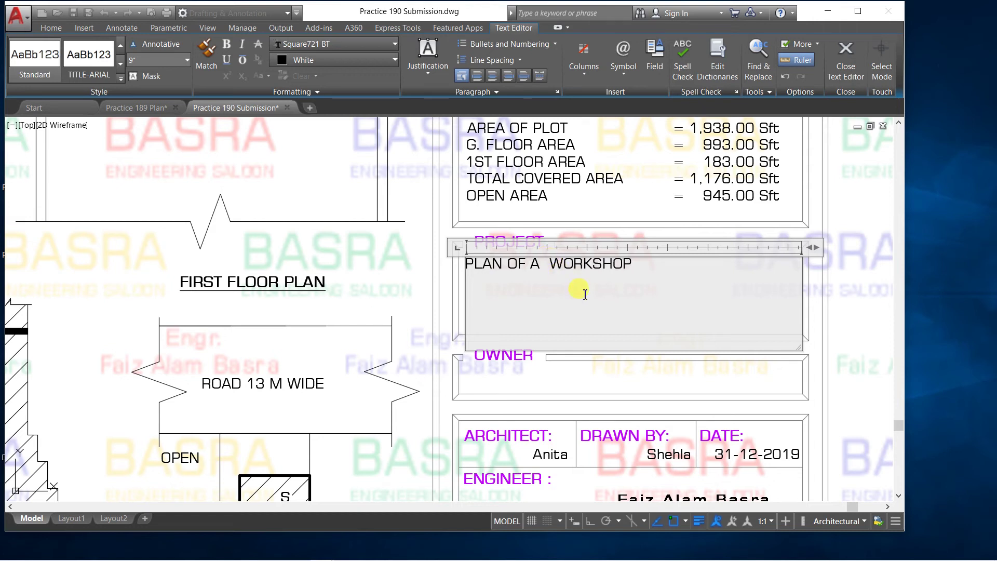
{"action": "left_click", "coordinate": [851, 309]}
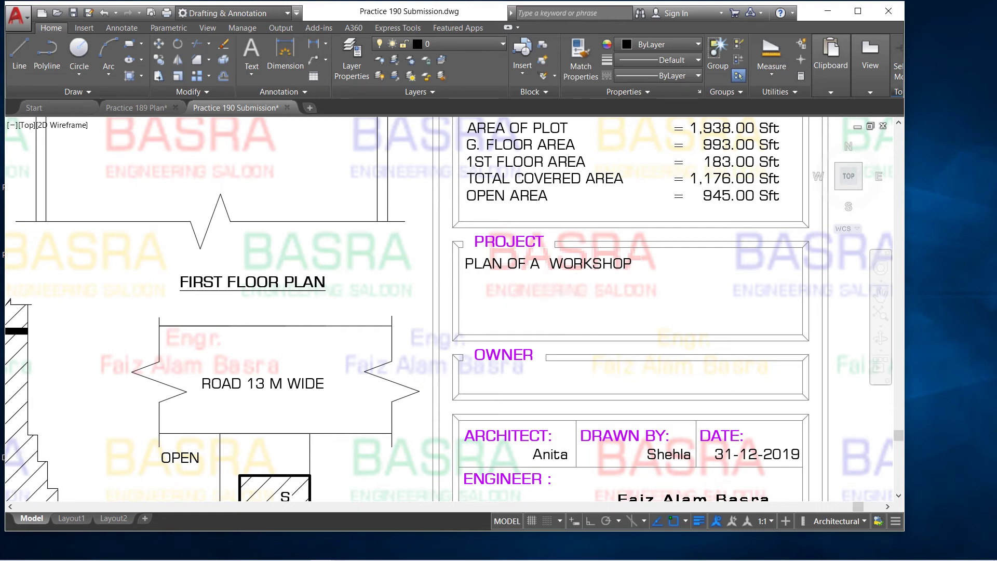
{"action": "scroll", "coordinate": [566, 307], "scroll_direction": "down", "scroll_amount": 3}
{"action": "scroll", "coordinate": [563, 336], "scroll_direction": "up", "scroll_amount": 3}
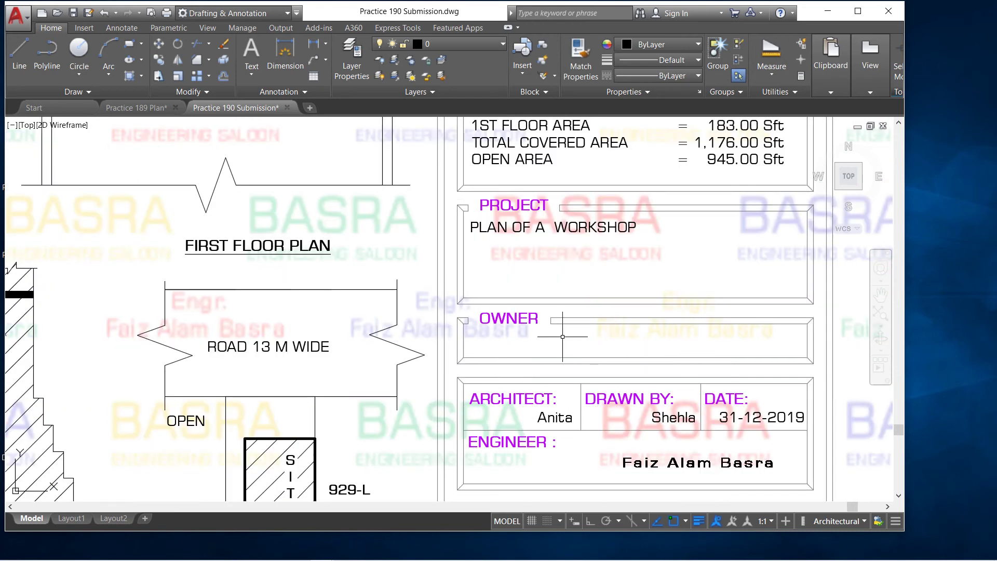
{"action": "scroll", "coordinate": [563, 336], "scroll_direction": "down", "scroll_amount": 3}
{"action": "scroll", "coordinate": [534, 374], "scroll_direction": "up", "scroll_amount": 3}
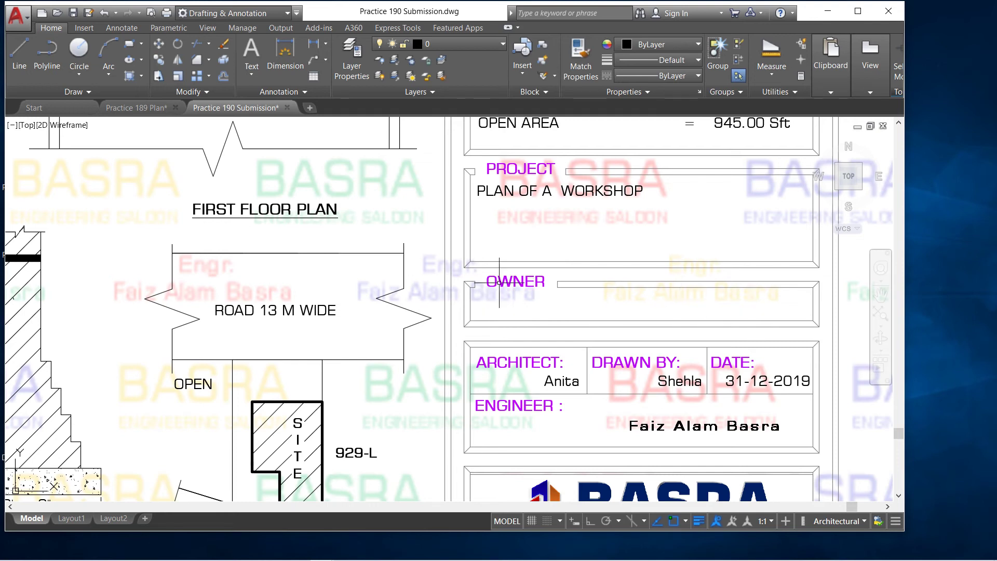
{"action": "scroll", "coordinate": [462, 263], "scroll_direction": "down", "scroll_amount": 2}
{"action": "scroll", "coordinate": [463, 263], "scroll_direction": "down", "scroll_amount": 2}
{"action": "scroll", "coordinate": [518, 335], "scroll_direction": "up", "scroll_amount": 2}
{"action": "scroll", "coordinate": [518, 335], "scroll_direction": "up", "scroll_amount": 2}
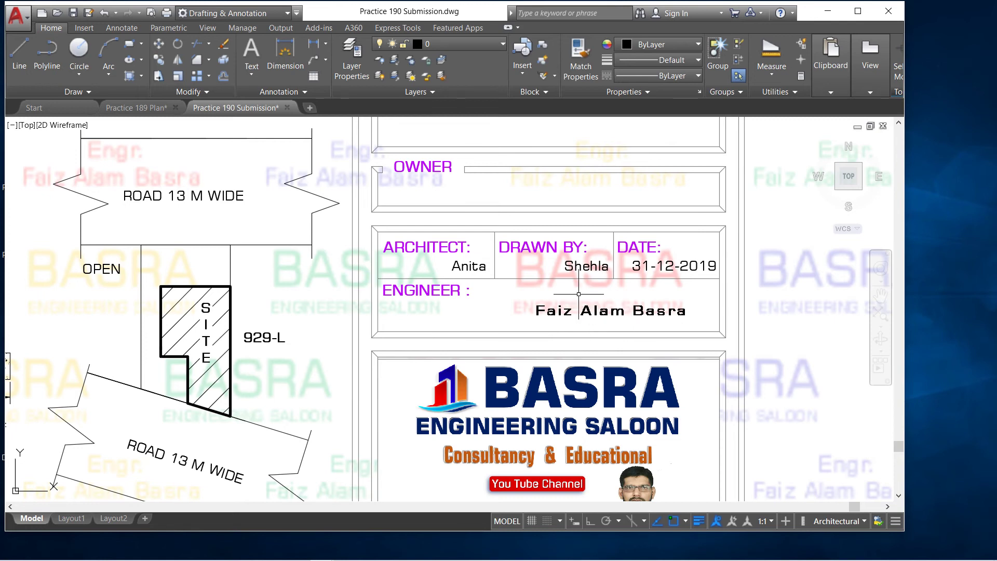
{"action": "scroll", "coordinate": [572, 283], "scroll_direction": "down", "scroll_amount": 3}
{"action": "scroll", "coordinate": [535, 358], "scroll_direction": "up", "scroll_amount": 2}
{"action": "scroll", "coordinate": [542, 357], "scroll_direction": "up", "scroll_amount": 1}
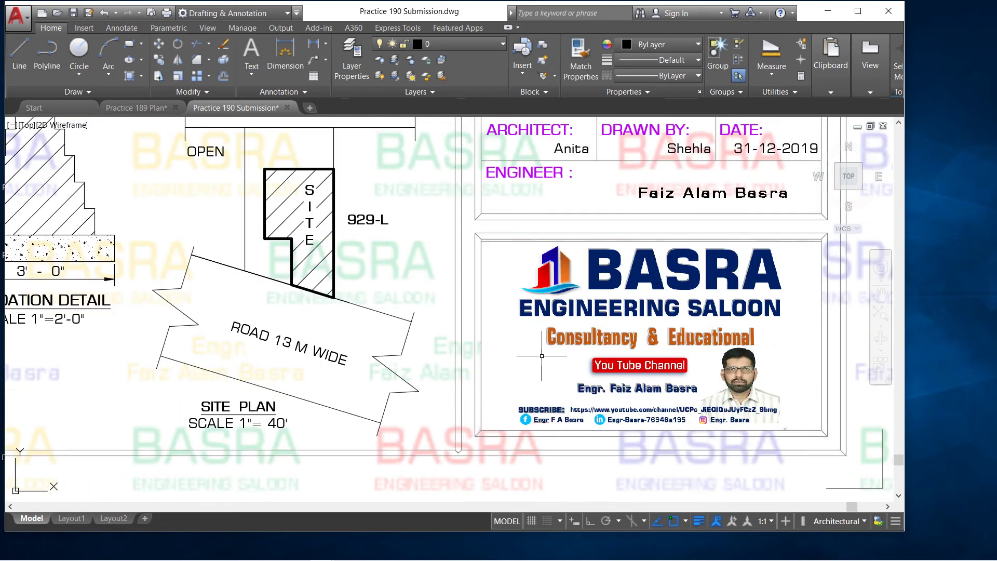
{"action": "scroll", "coordinate": [497, 292], "scroll_direction": "down", "scroll_amount": 2}
{"action": "scroll", "coordinate": [576, 362], "scroll_direction": "up", "scroll_amount": 2}
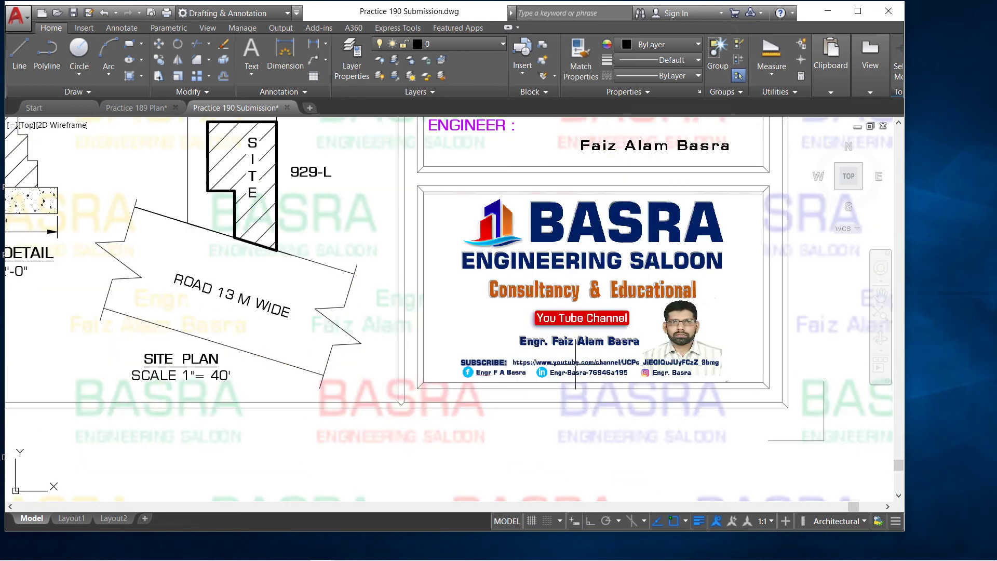
{"action": "scroll", "coordinate": [642, 264], "scroll_direction": "up", "scroll_amount": 2}
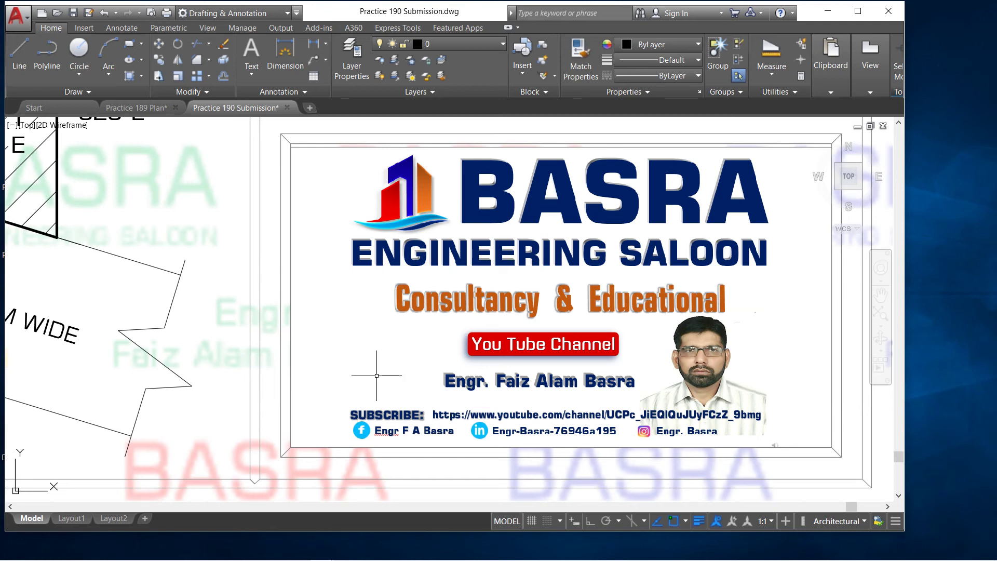
{"action": "scroll", "coordinate": [452, 275], "scroll_direction": "down", "scroll_amount": 2}
{"action": "scroll", "coordinate": [481, 312], "scroll_direction": "up", "scroll_amount": 2}
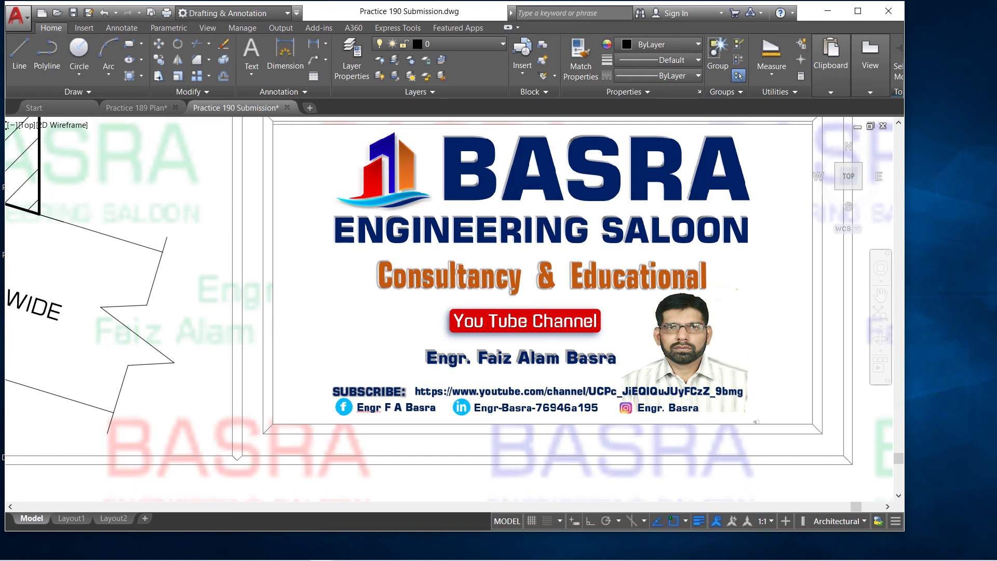
{"action": "scroll", "coordinate": [472, 359], "scroll_direction": "down", "scroll_amount": 3}
{"action": "scroll", "coordinate": [497, 362], "scroll_direction": "down", "scroll_amount": 2}
{"action": "scroll", "coordinate": [498, 362], "scroll_direction": "down", "scroll_amount": 2}
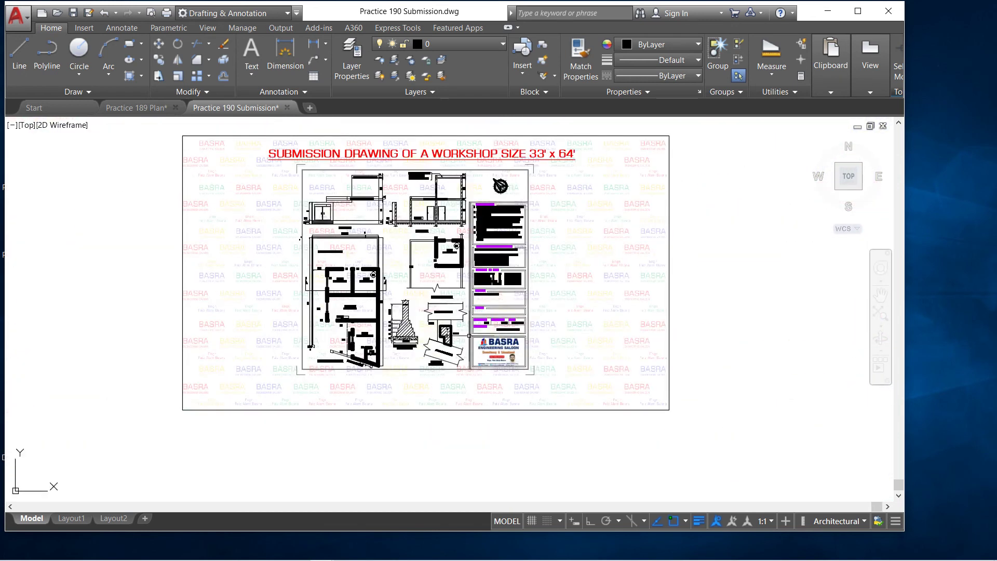
{"action": "scroll", "coordinate": [390, 273], "scroll_direction": "up", "scroll_amount": 2}
{"action": "scroll", "coordinate": [391, 266], "scroll_direction": "down", "scroll_amount": 2}
{"action": "scroll", "coordinate": [331, 180], "scroll_direction": "up", "scroll_amount": 2}
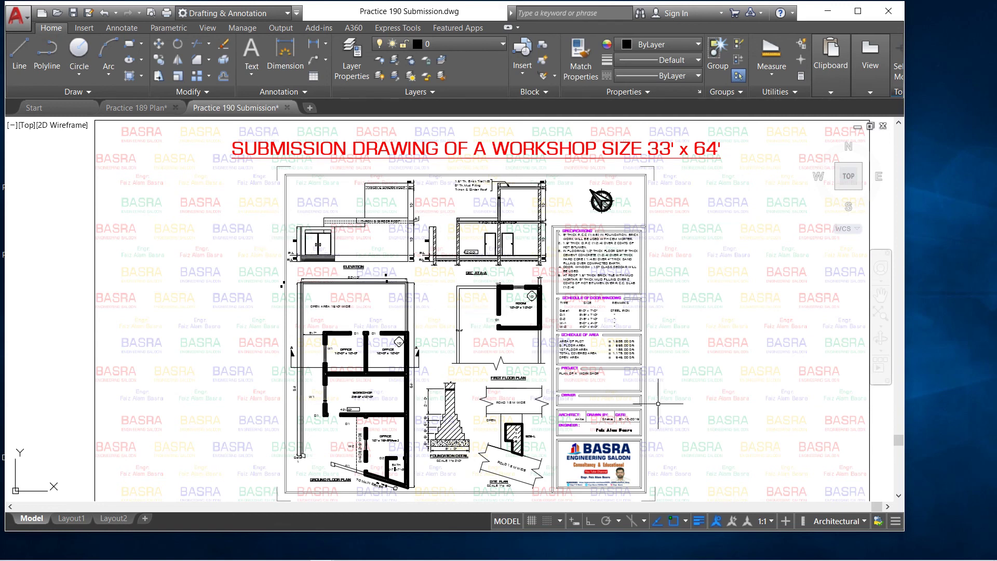
{"action": "scroll", "coordinate": [659, 403], "scroll_direction": "up", "scroll_amount": 2}
{"action": "scroll", "coordinate": [598, 359], "scroll_direction": "up", "scroll_amount": 2}
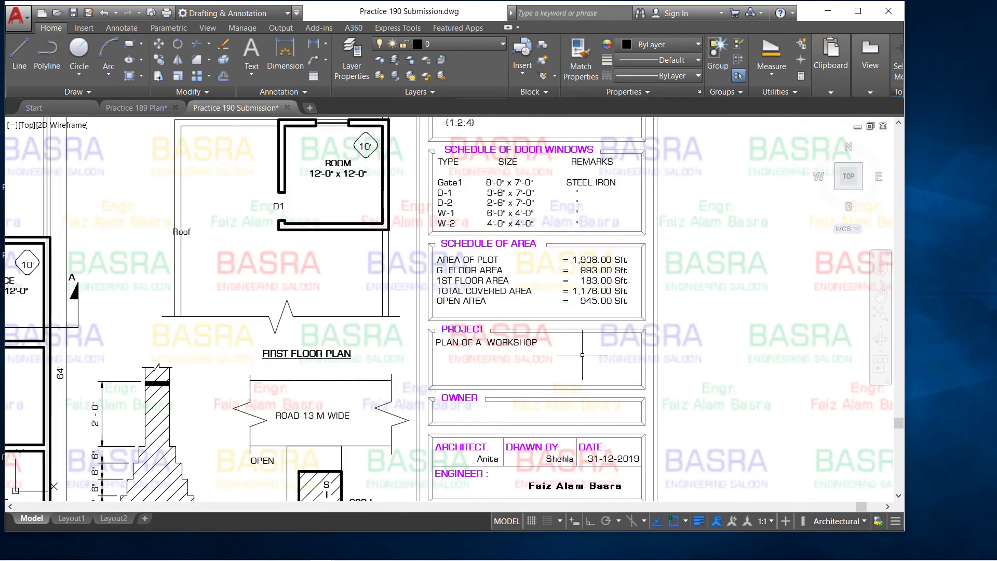
{"action": "scroll", "coordinate": [580, 344], "scroll_direction": "down", "scroll_amount": 2}
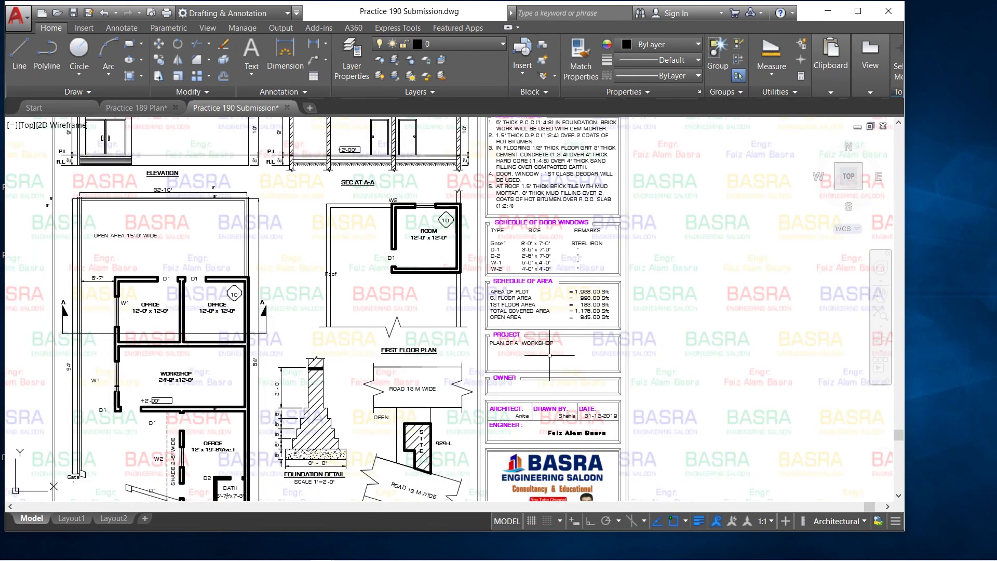
{"action": "scroll", "coordinate": [550, 355], "scroll_direction": "up", "scroll_amount": 2}
{"action": "scroll", "coordinate": [564, 333], "scroll_direction": "up", "scroll_amount": 2}
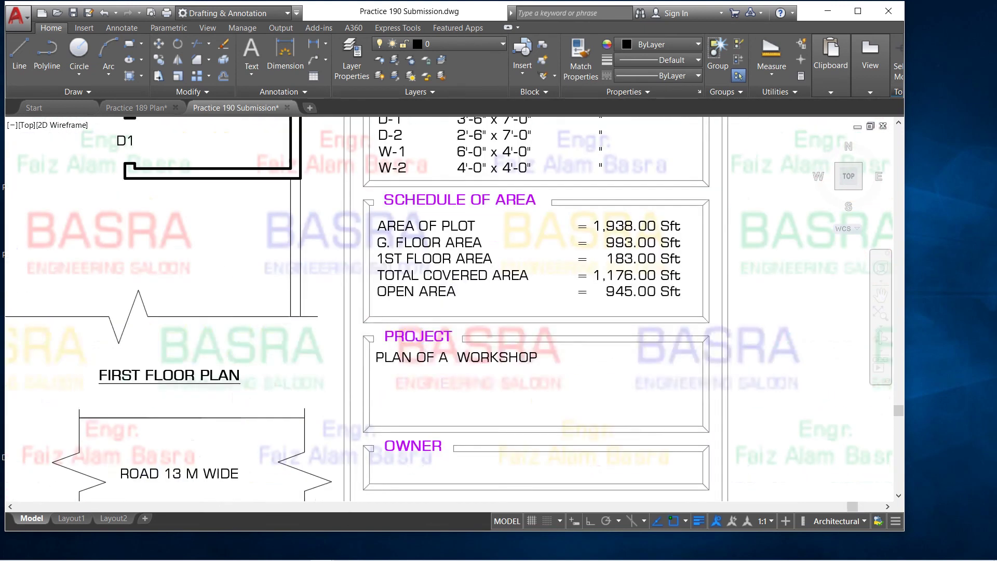
{"action": "scroll", "coordinate": [576, 275], "scroll_direction": "up", "scroll_amount": 2}
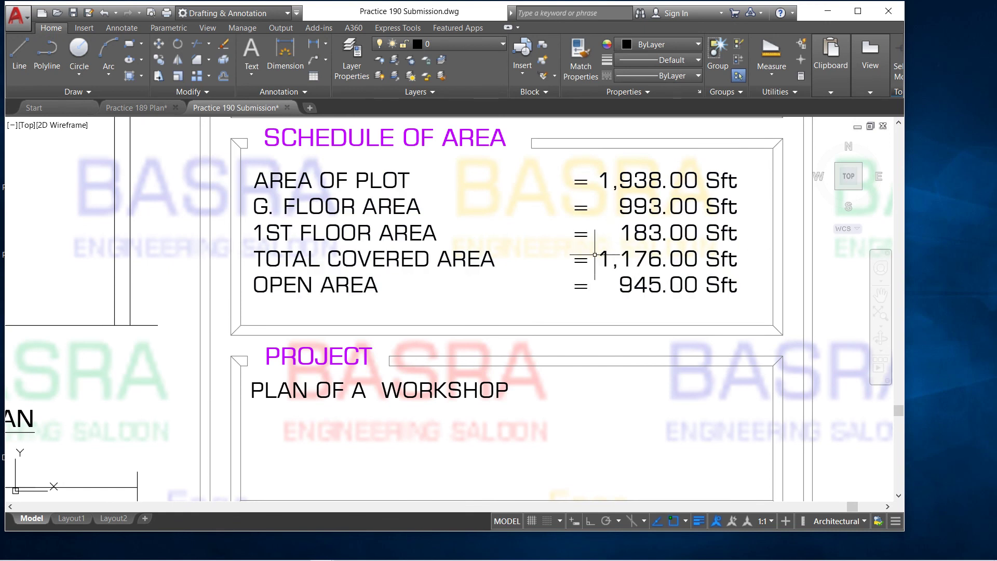
{"action": "scroll", "coordinate": [595, 255], "scroll_direction": "down", "scroll_amount": 2}
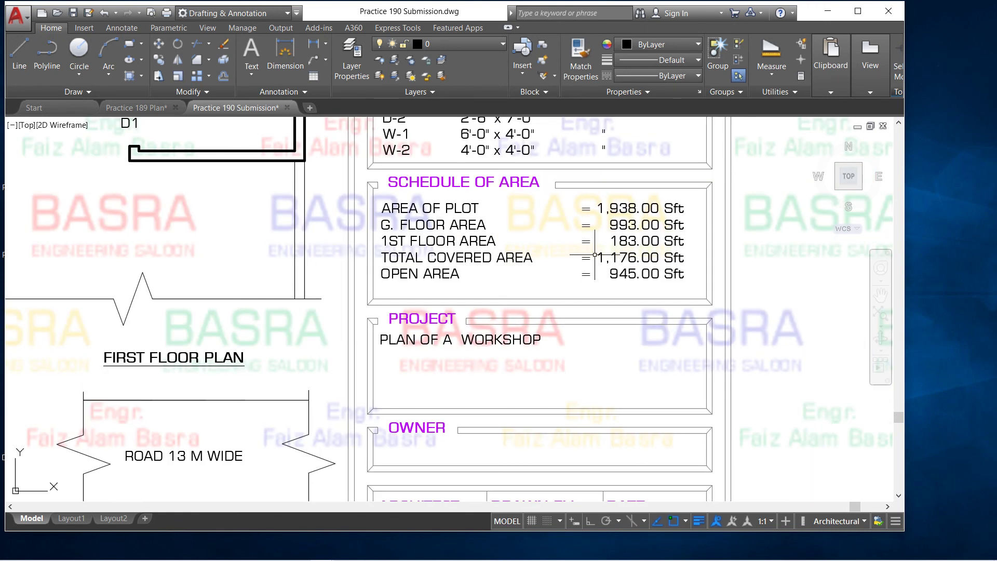
{"action": "scroll", "coordinate": [595, 255], "scroll_direction": "down", "scroll_amount": 2}
{"action": "scroll", "coordinate": [595, 255], "scroll_direction": "down", "scroll_amount": 3}
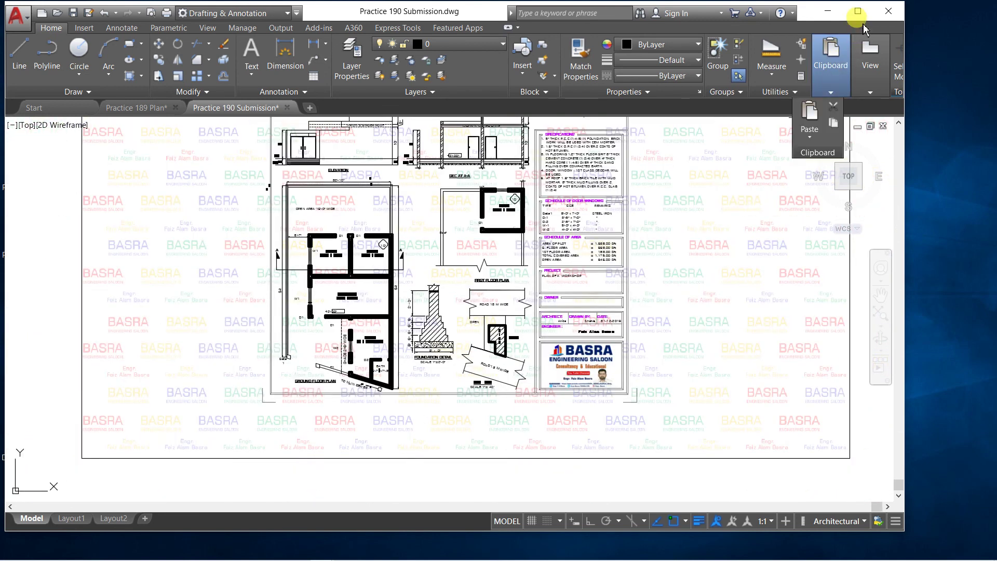
- Maximize AutoCAD and fit the full WORKSHOP submission sheet with its title in view
{"action": "left_click", "coordinate": [860, 9]}
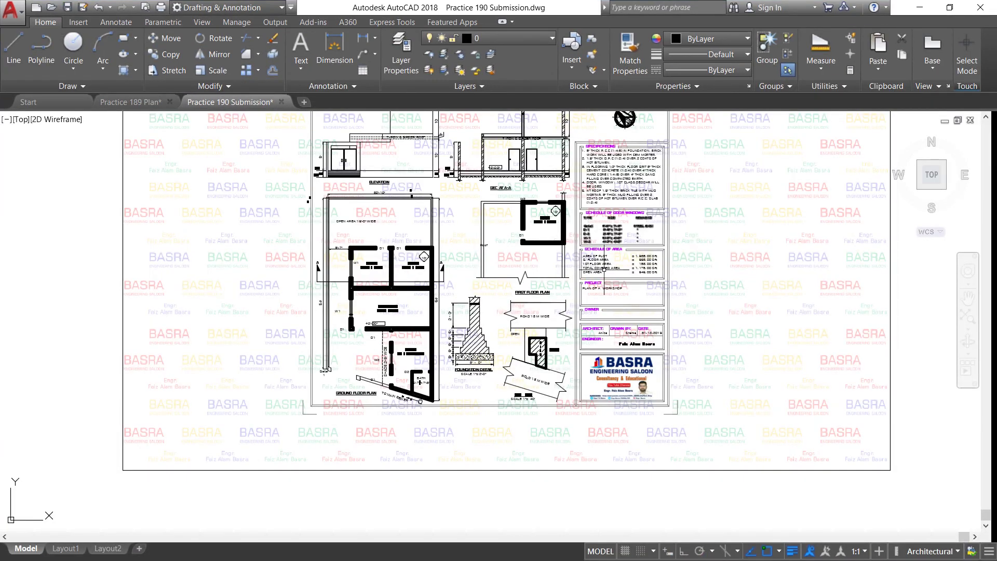
{"action": "scroll", "coordinate": [596, 295], "scroll_direction": "down", "scroll_amount": 1}
{"action": "scroll", "coordinate": [606, 153], "scroll_direction": "up", "scroll_amount": 2}
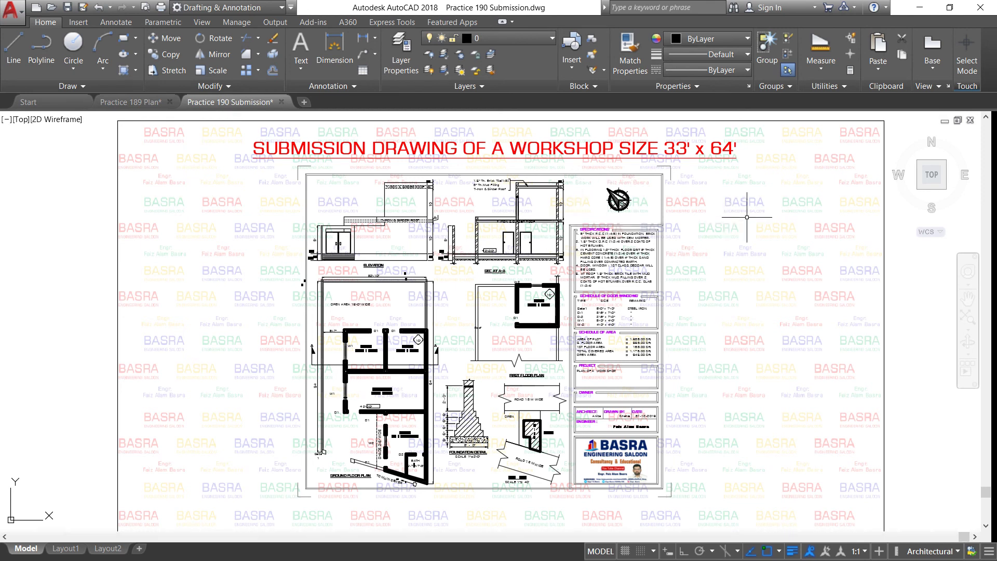
{"action": "scroll", "coordinate": [746, 226], "scroll_direction": "up", "scroll_amount": 2}
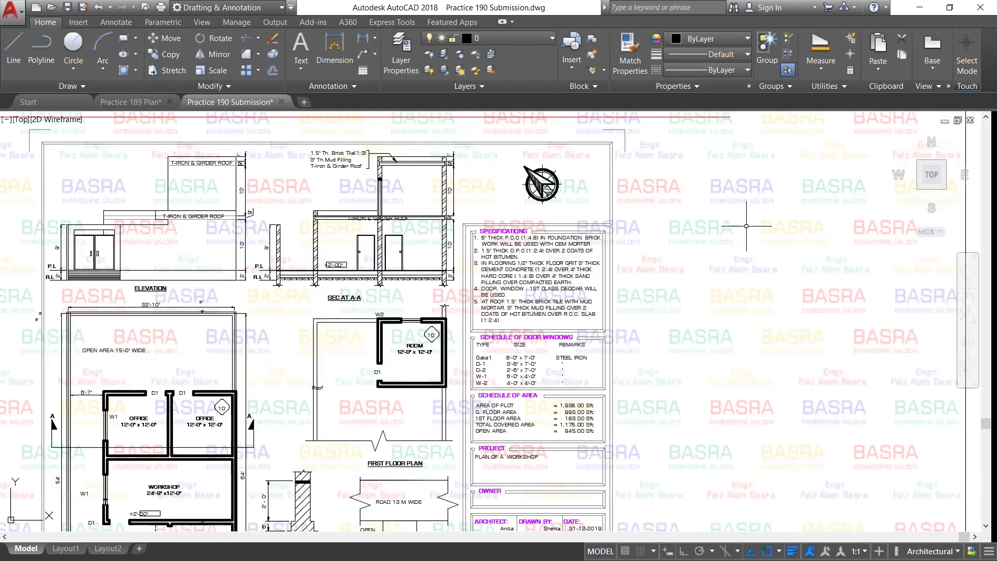
{"action": "scroll", "coordinate": [709, 225], "scroll_direction": "down", "scroll_amount": 2}
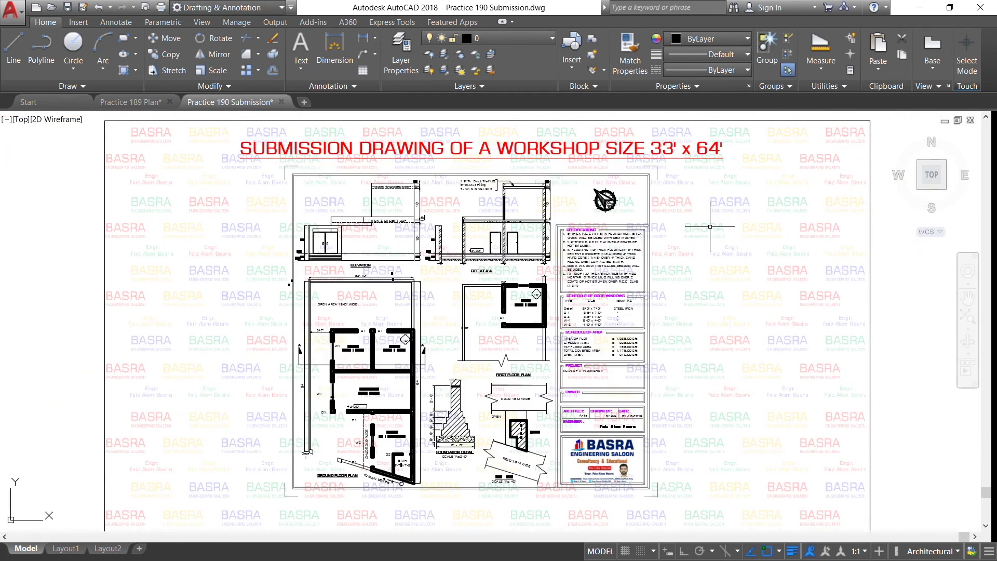